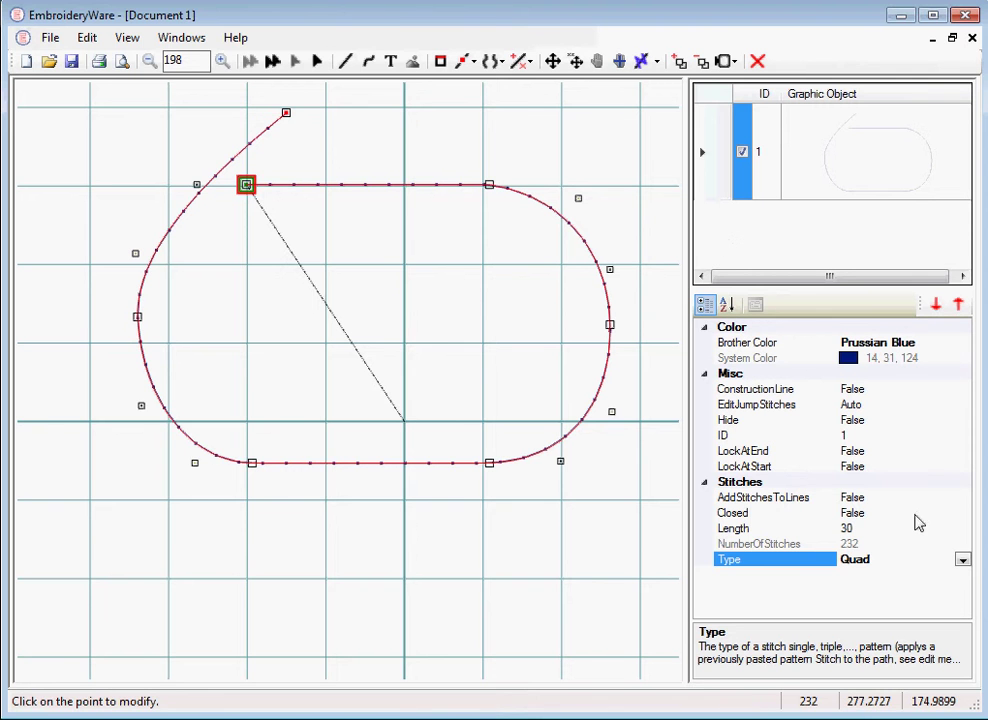
Scroll the Type list and switch the path's stitches from Quad to AsDrawnSingle.
click(962, 561)
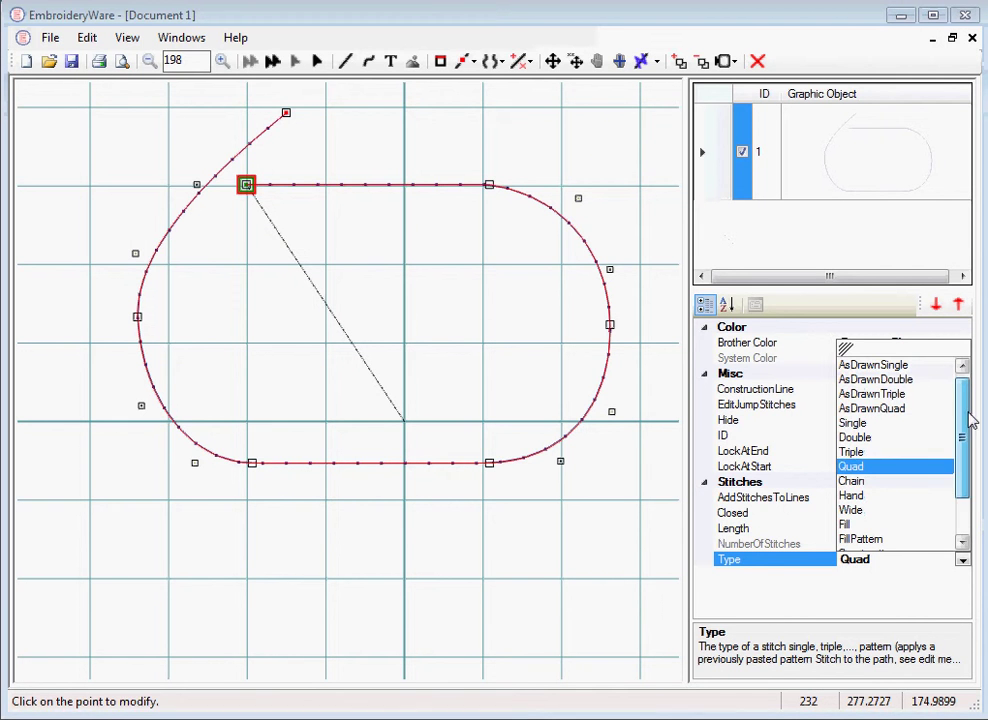
mouse_move(970, 420)
mouse_down()
mouse_move(964, 481)
mouse_move(966, 384)
mouse_move(975, 530)
mouse_move(977, 397)
mouse_up()
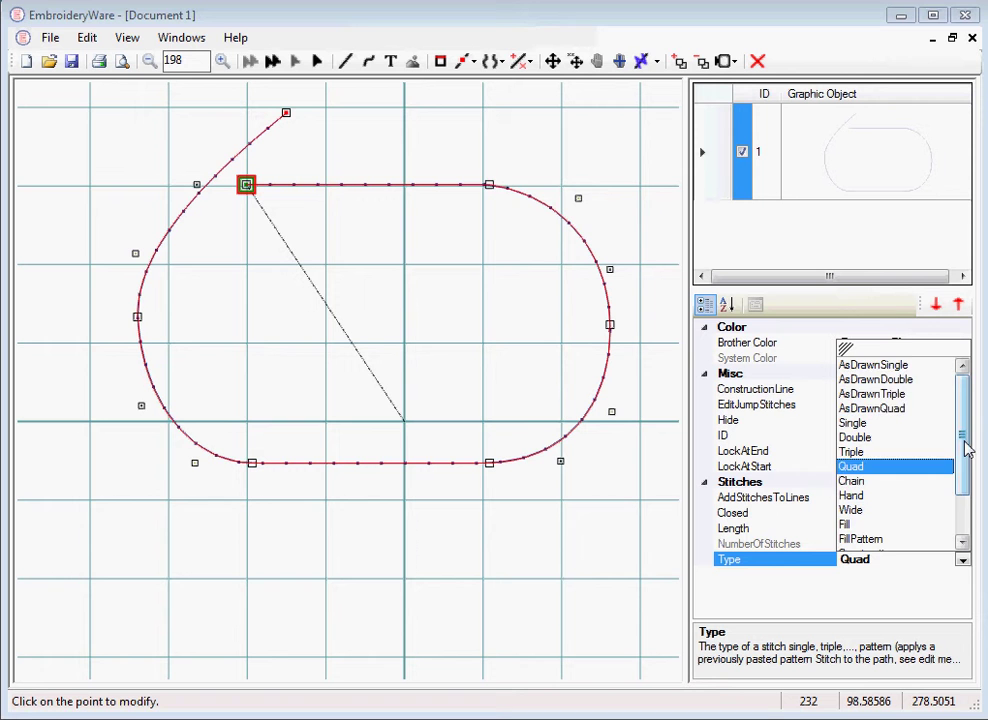
mouse_move(964, 442)
mouse_down()
mouse_move(970, 489)
mouse_move(966, 462)
mouse_up()
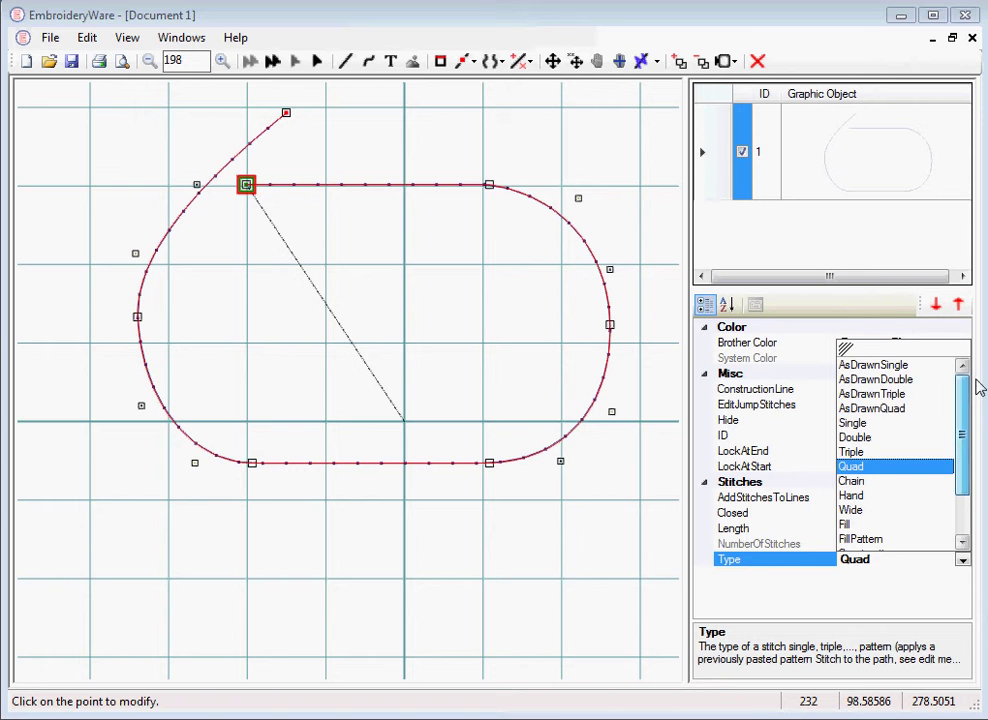
click(871, 366)
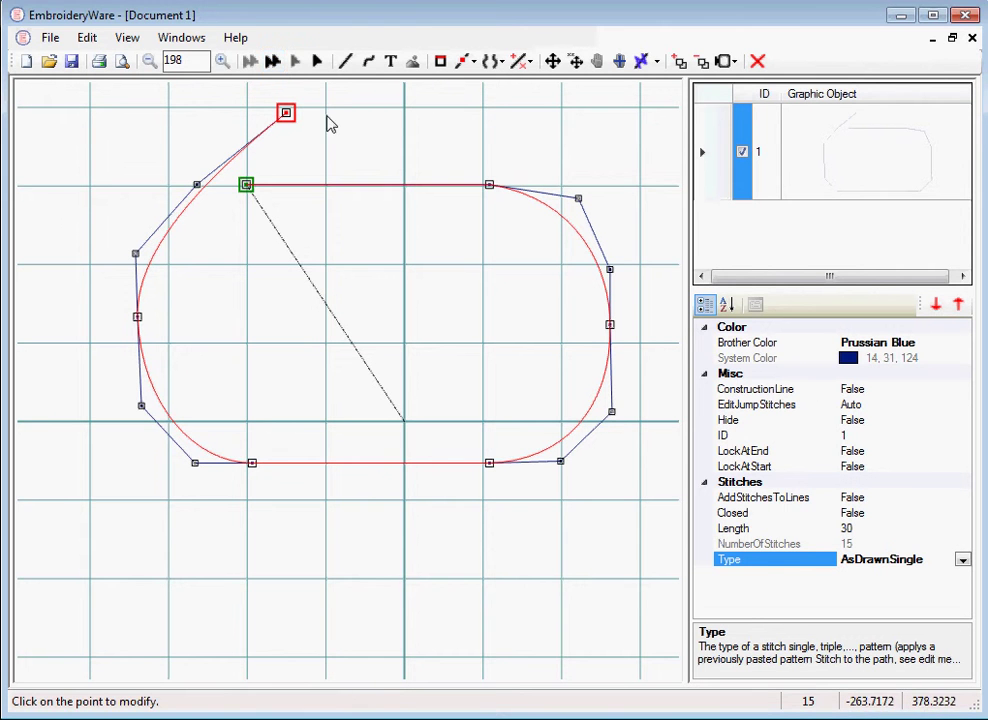
click(47, 38)
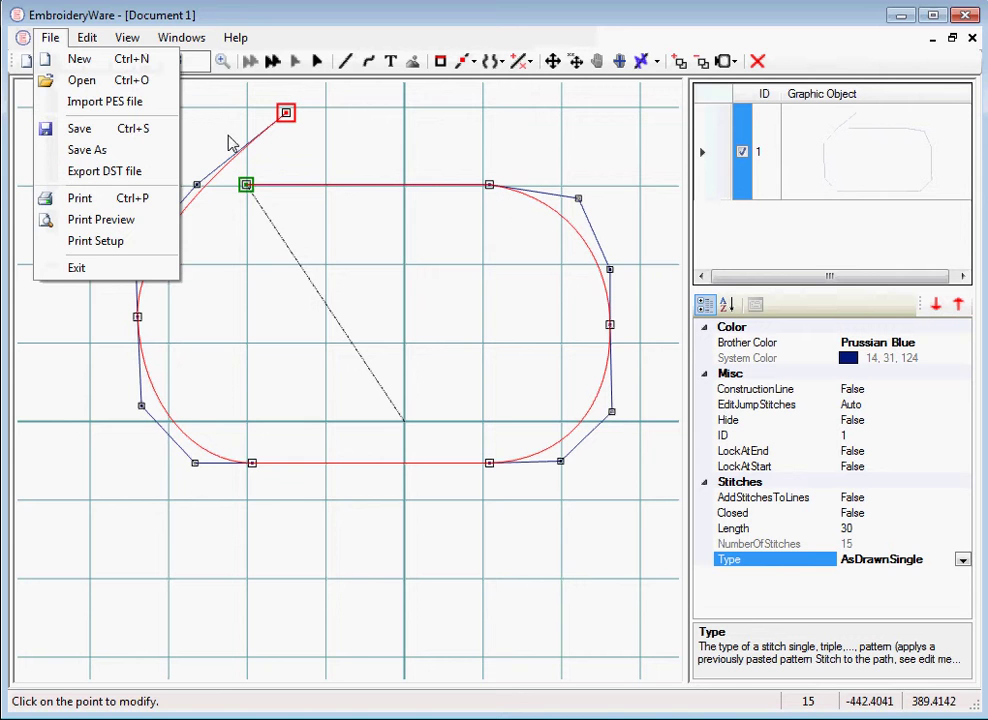
click(372, 126)
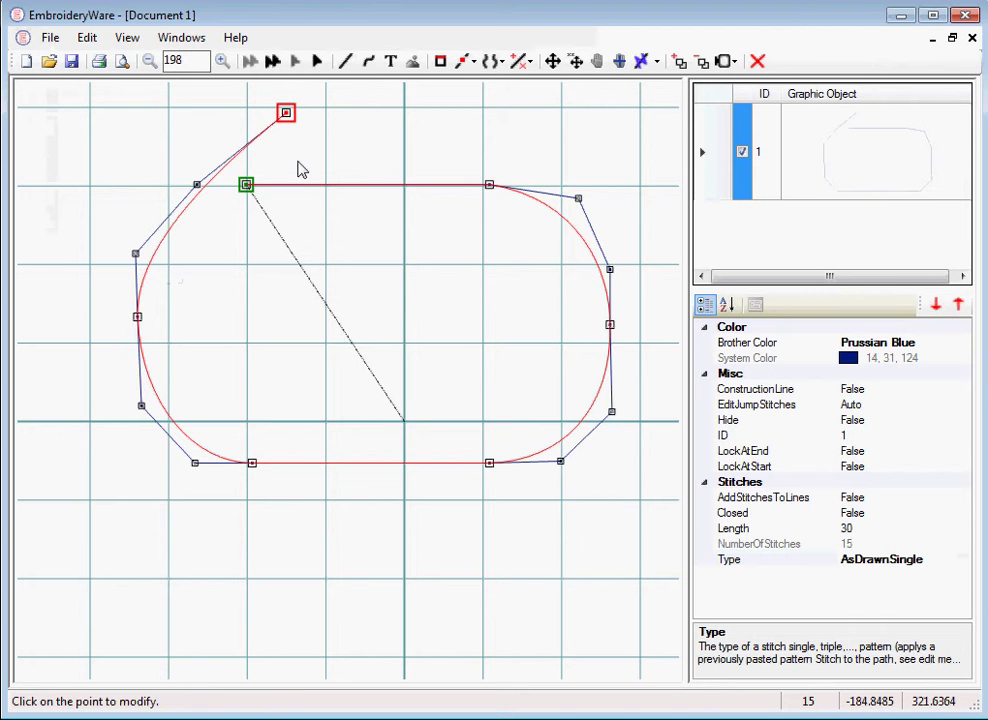
click(941, 560)
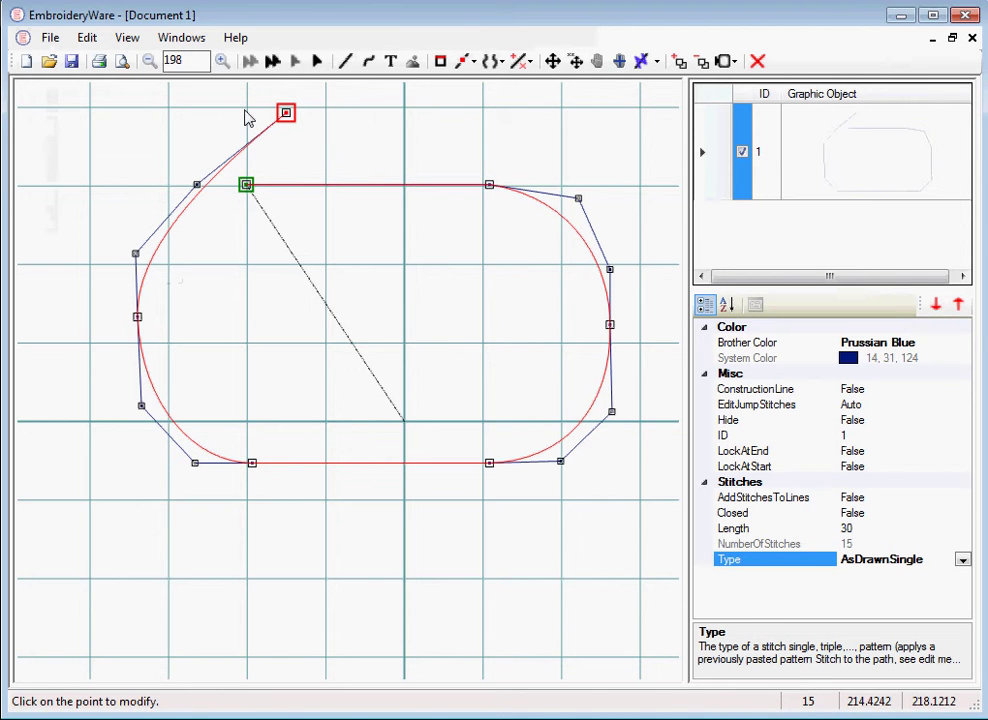
click(962, 560)
click(872, 380)
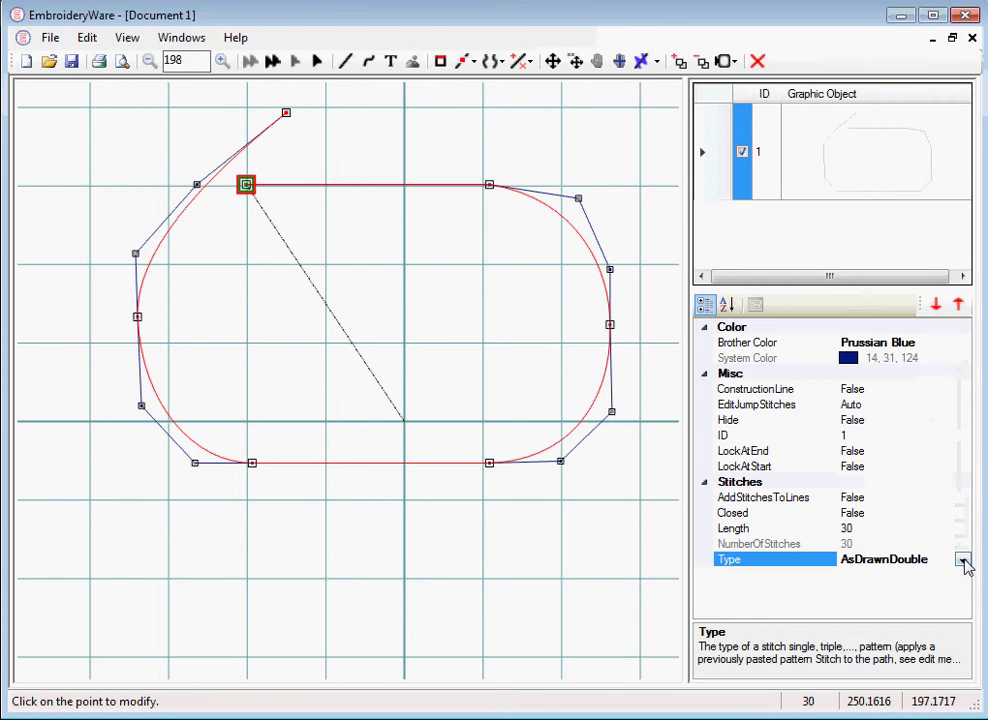
click(962, 560)
click(889, 396)
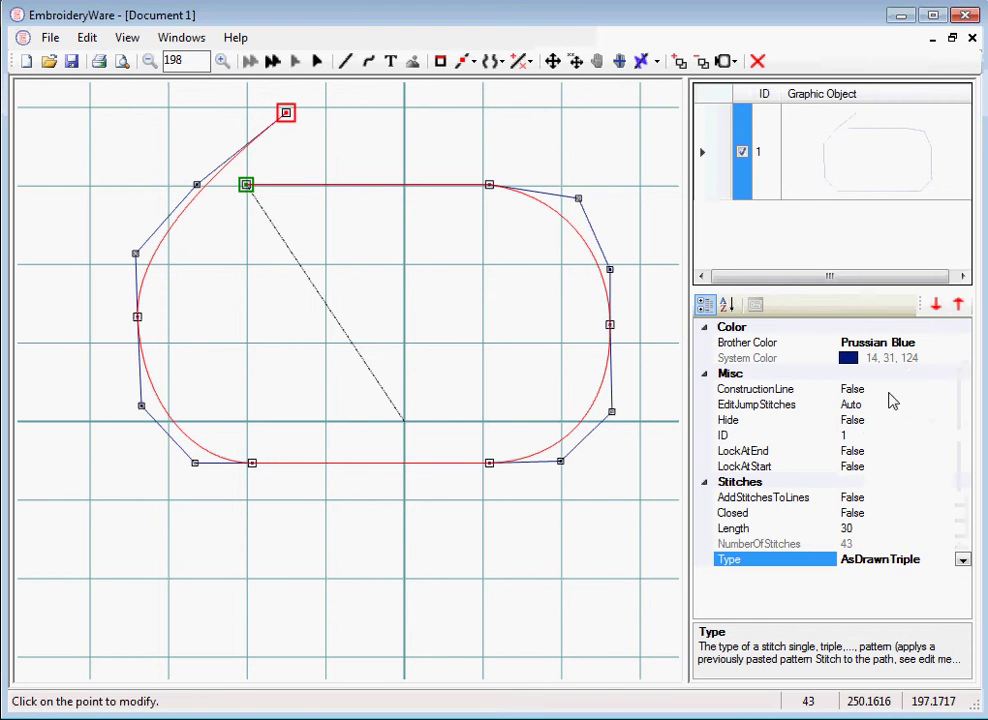
click(962, 559)
click(889, 396)
click(962, 560)
click(889, 362)
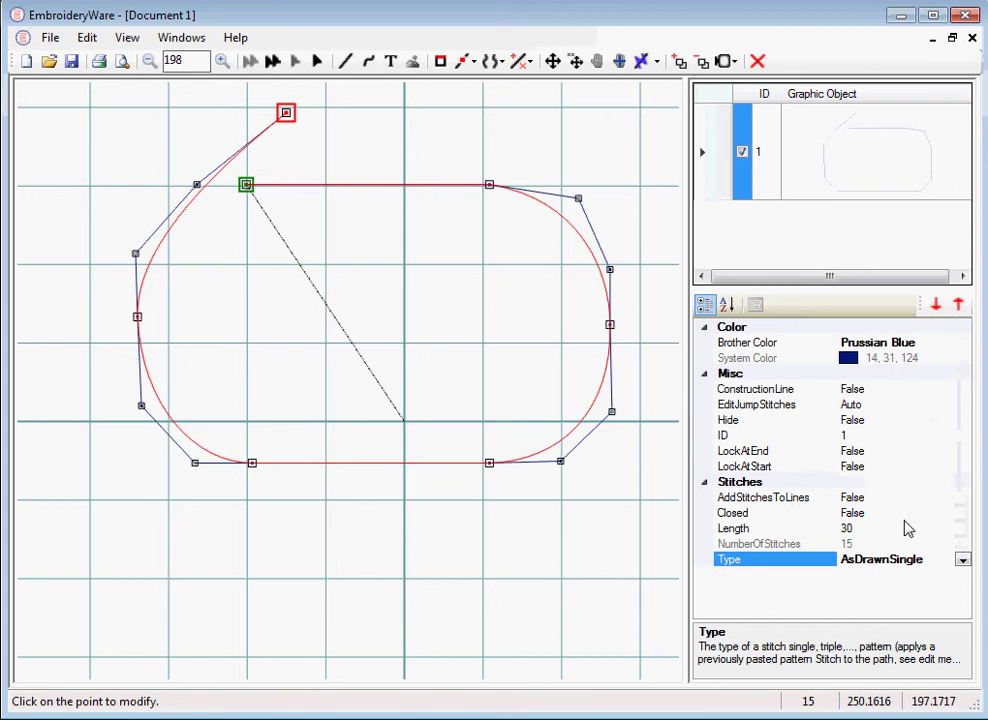
click(962, 561)
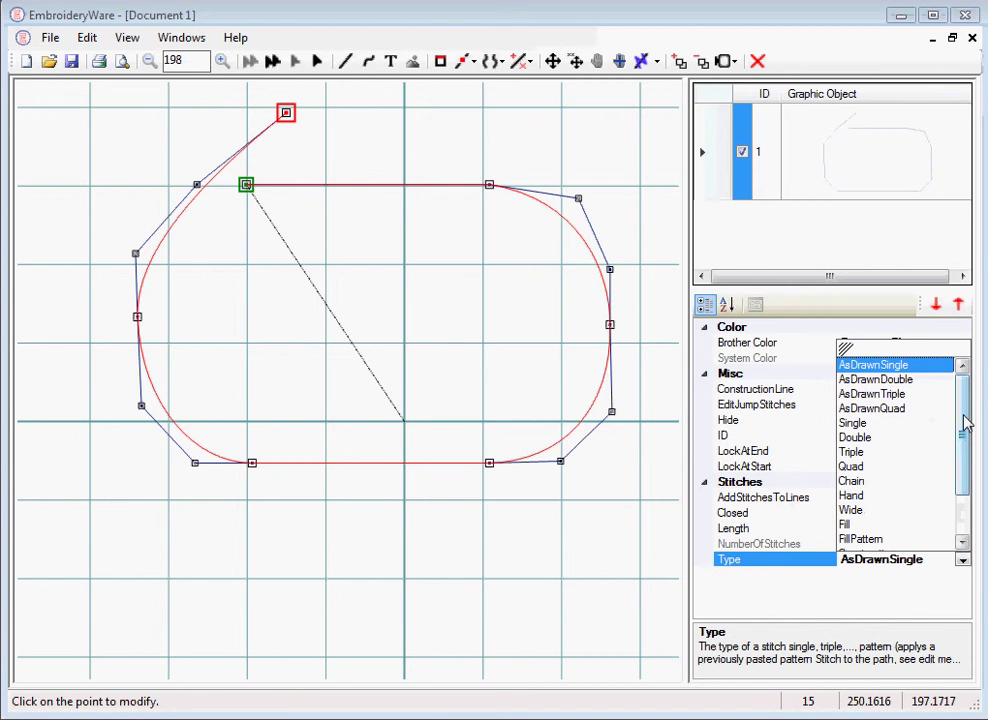
click(880, 368)
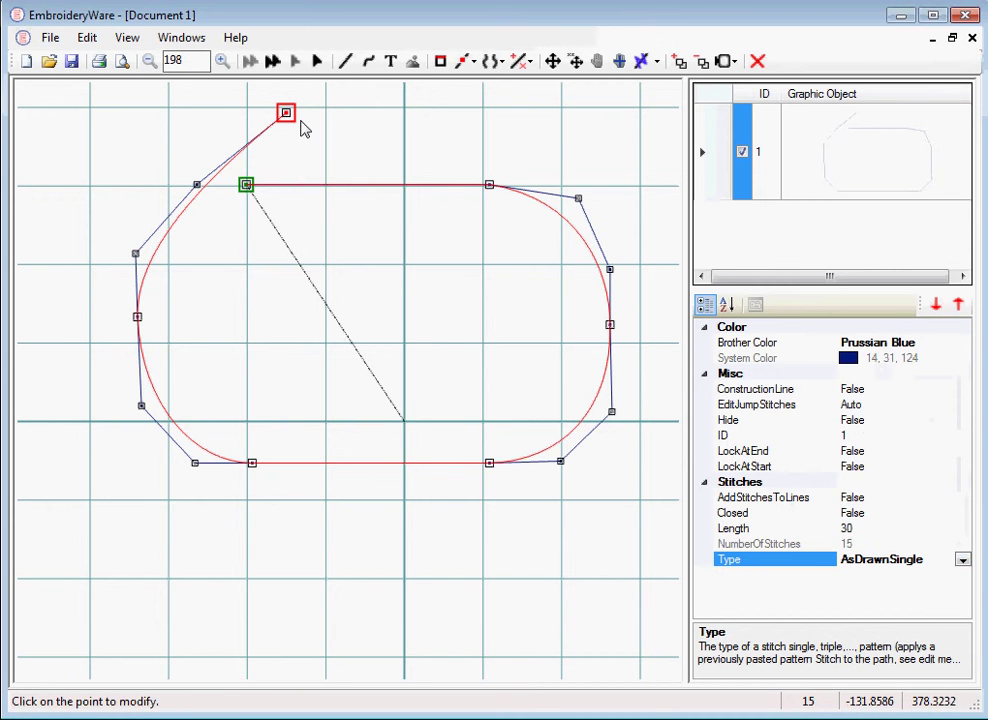
Set AddStitchesToLines to True.
click(850, 499)
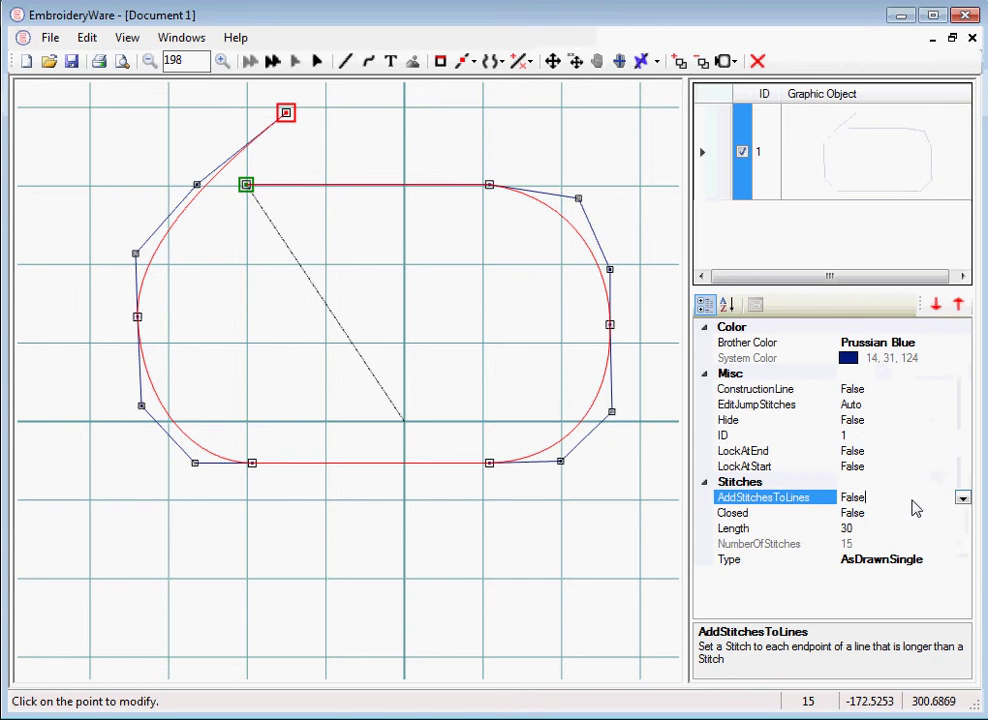
click(962, 498)
click(820, 511)
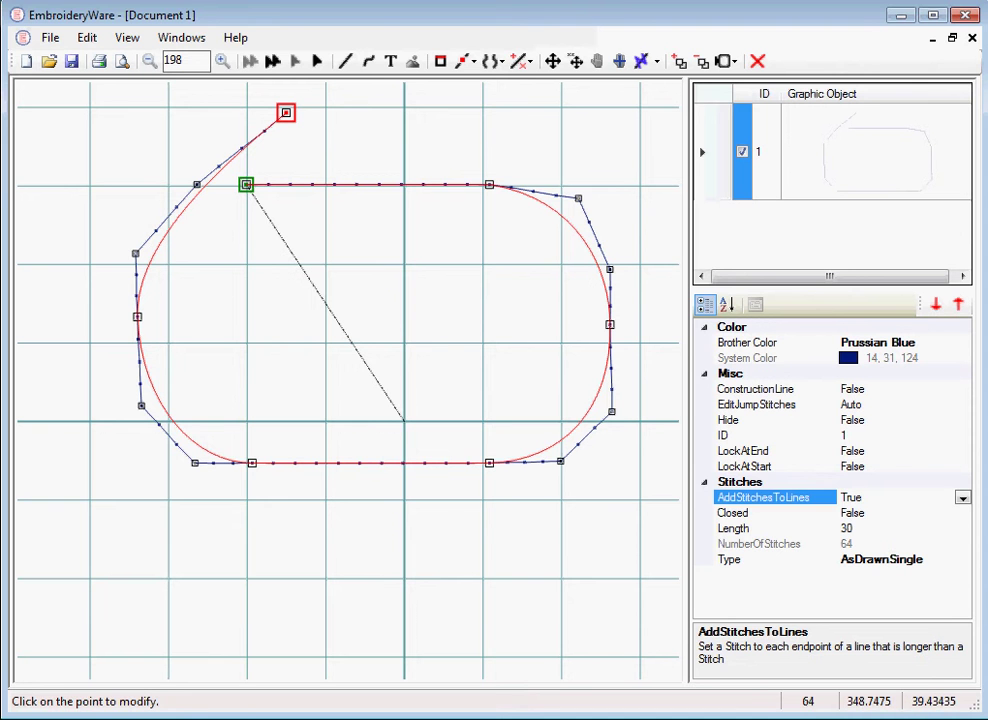
Step the path's Type through AsDrawnDouble and AsDrawnTriple to AsDrawnQuad.
click(963, 559)
click(962, 559)
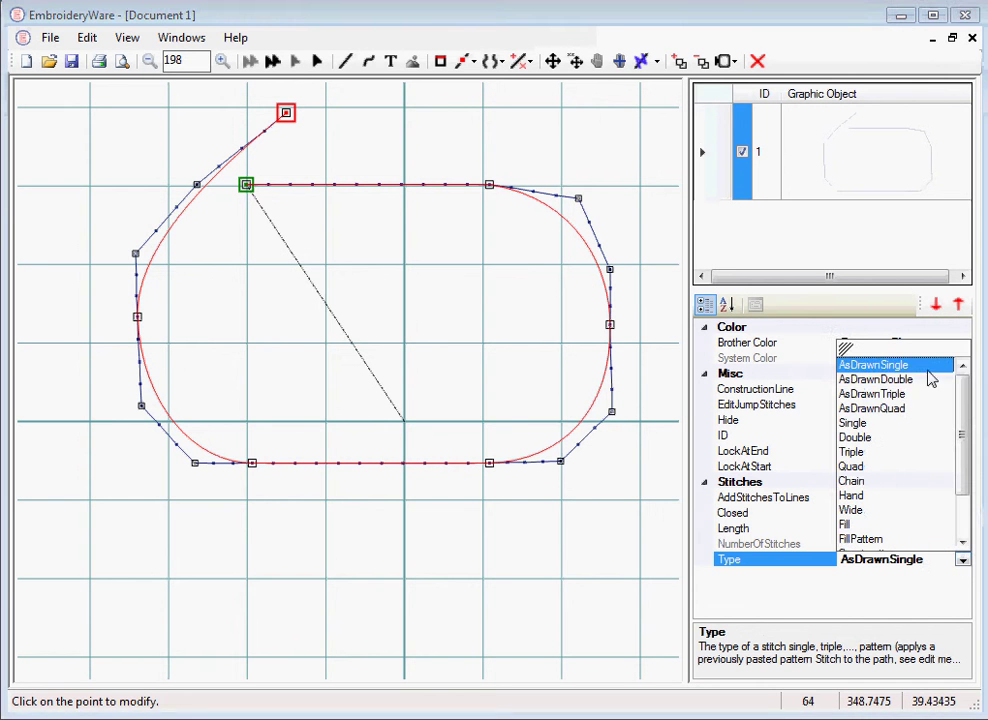
click(898, 380)
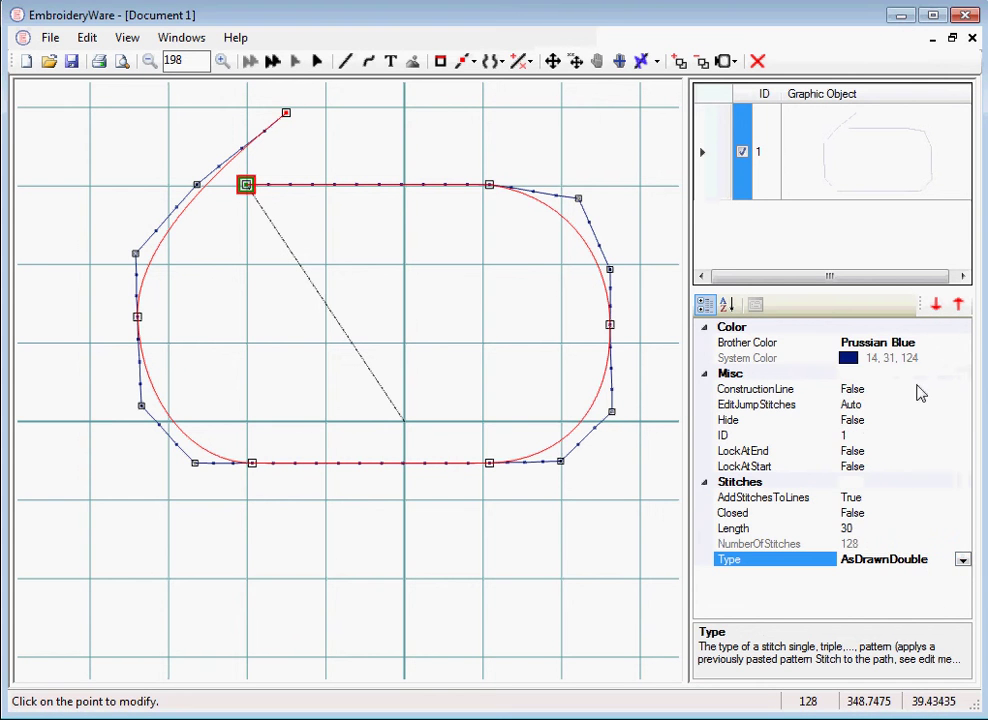
click(962, 559)
click(873, 394)
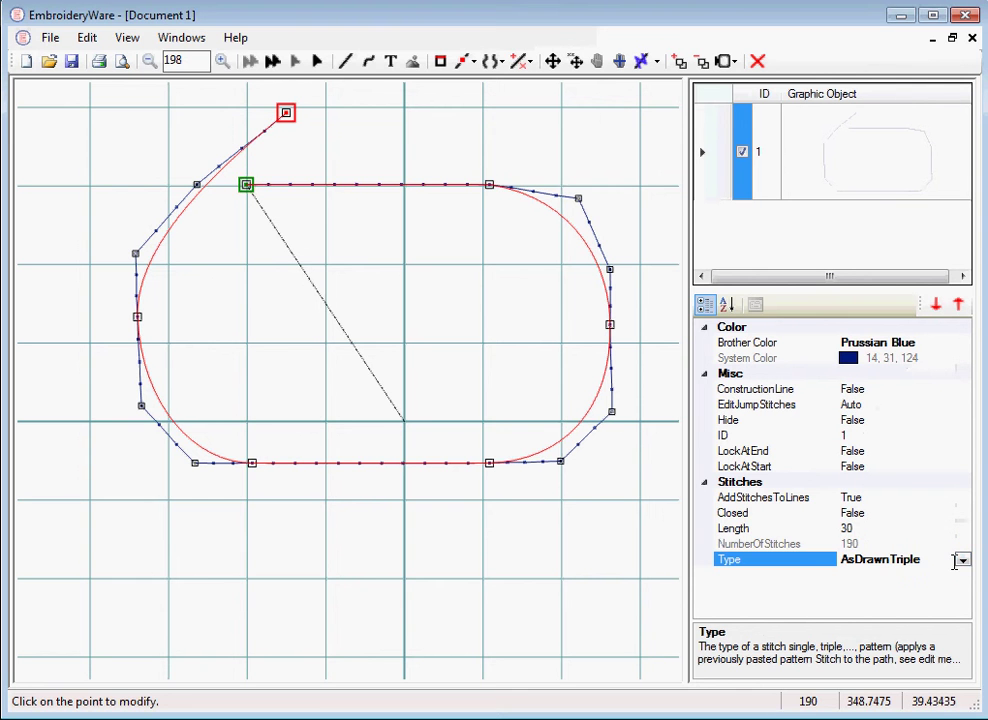
click(961, 560)
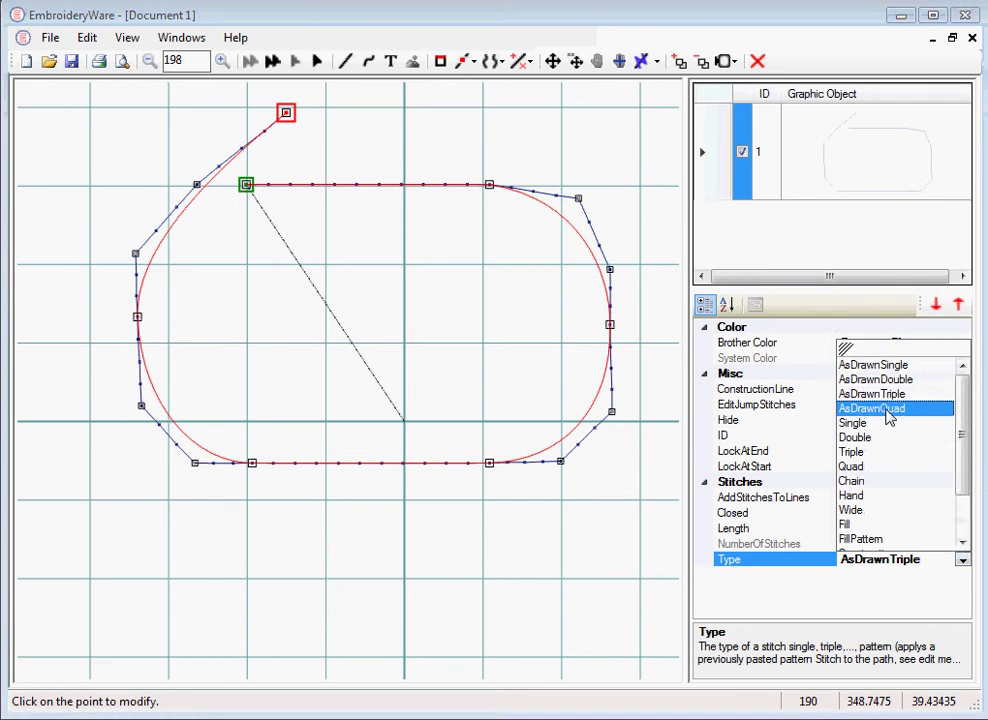
click(952, 408)
Set AddStitchesToLines back to False.
click(762, 497)
click(962, 497)
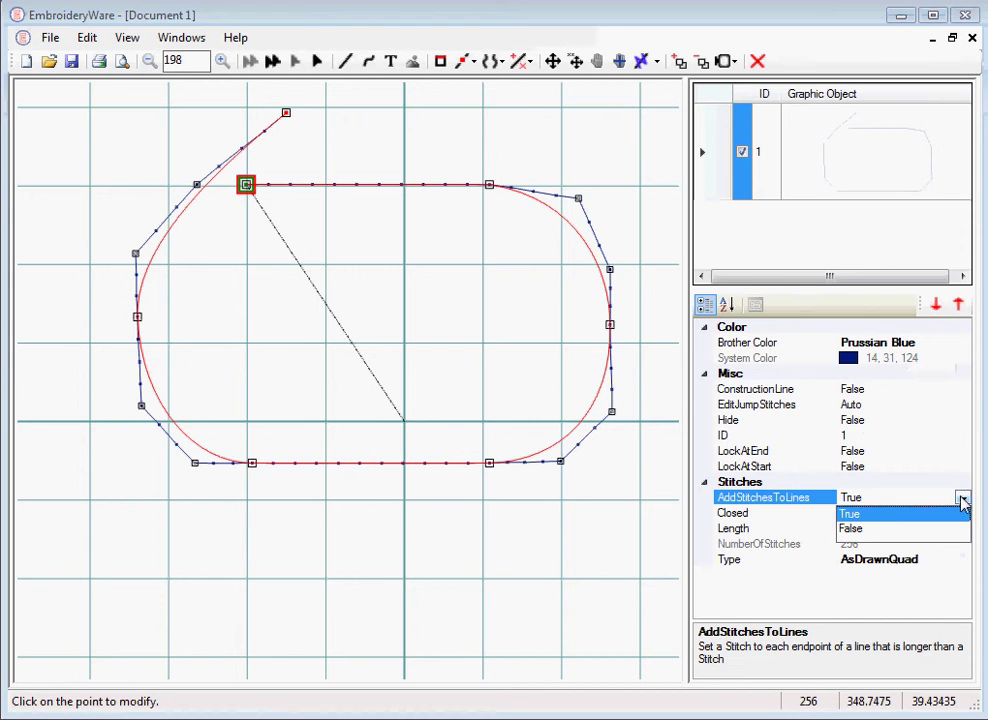
click(862, 530)
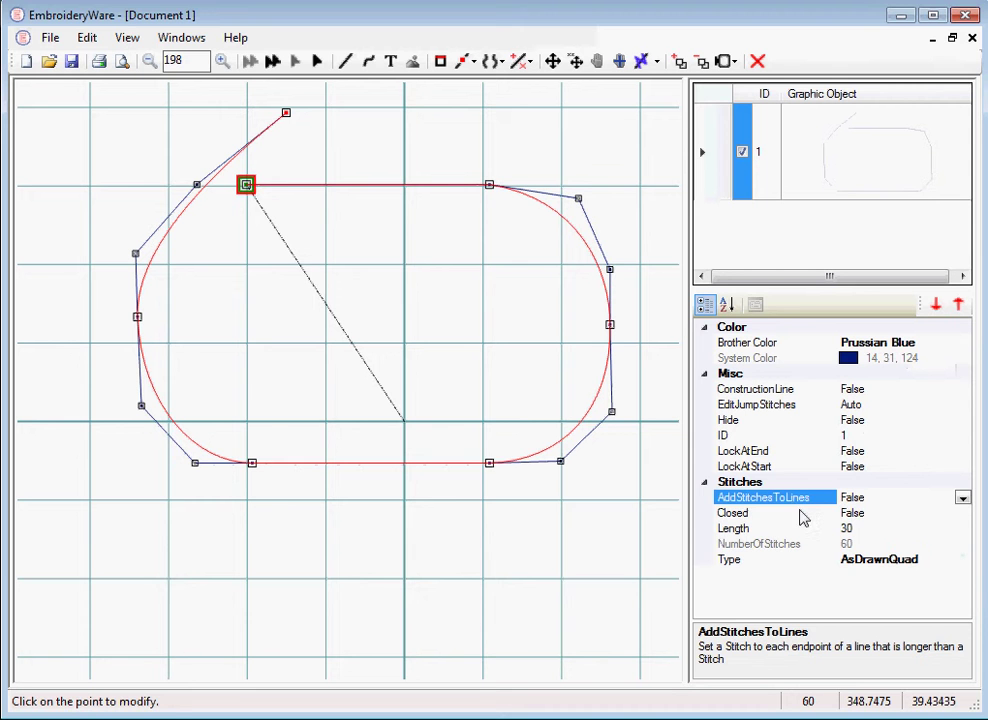
key(Up)
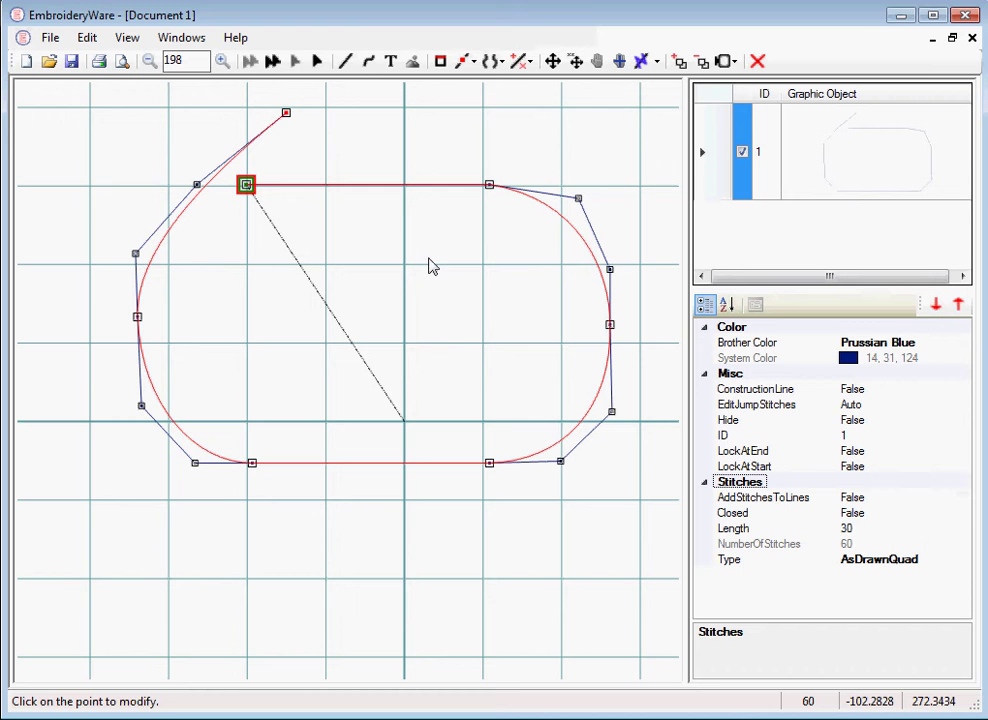
Change the path's stitch type to Chain.
click(938, 562)
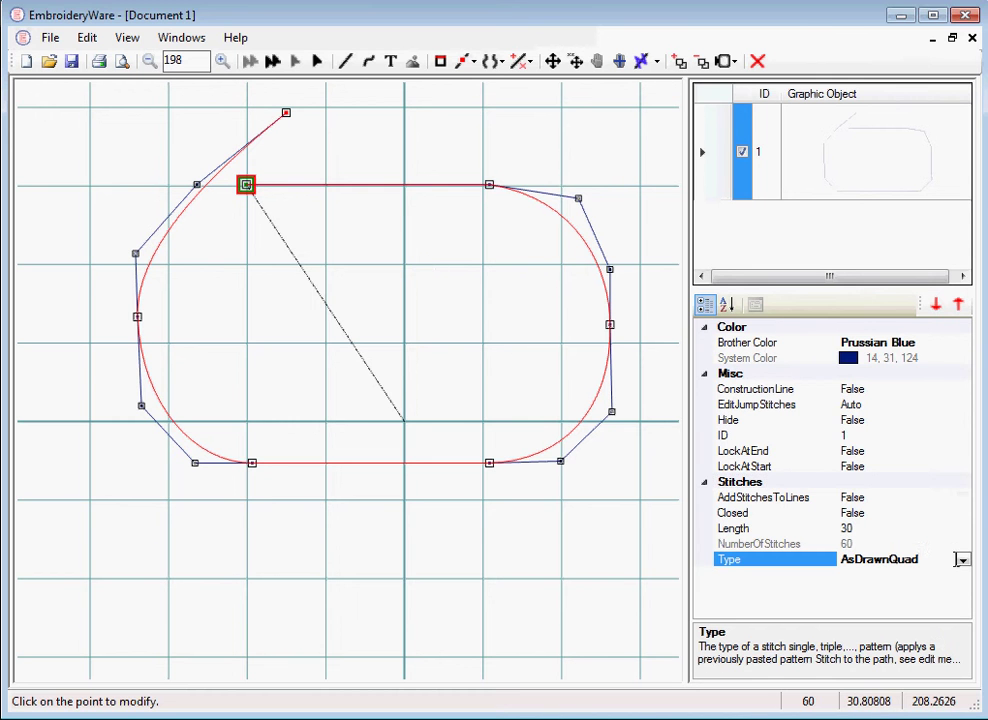
click(962, 560)
scroll(970, 450, down, 1)
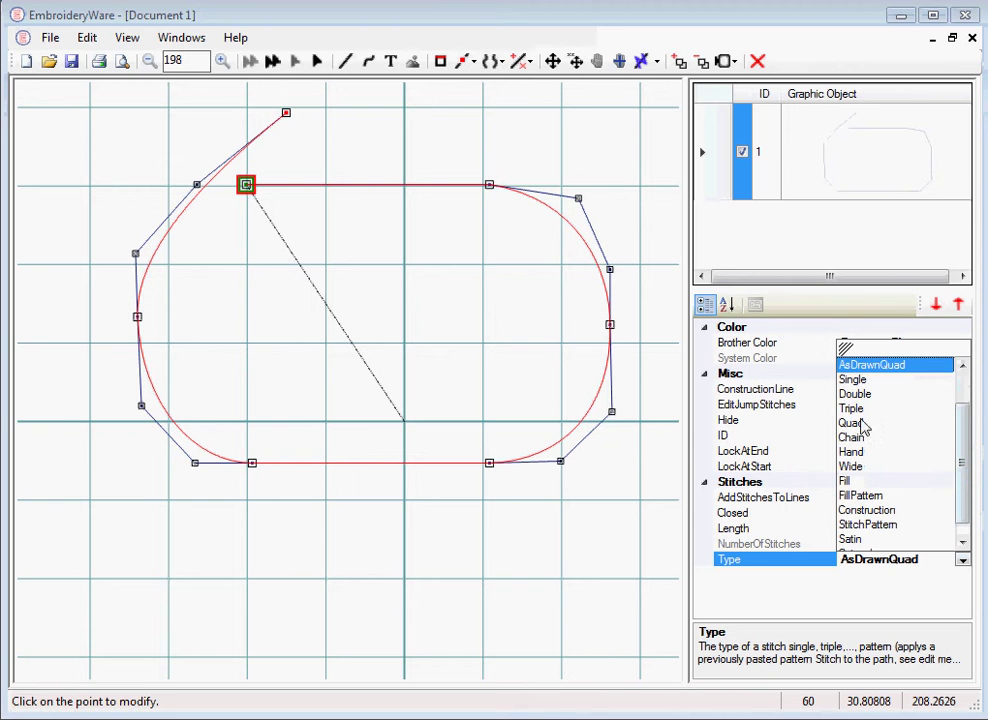
click(858, 442)
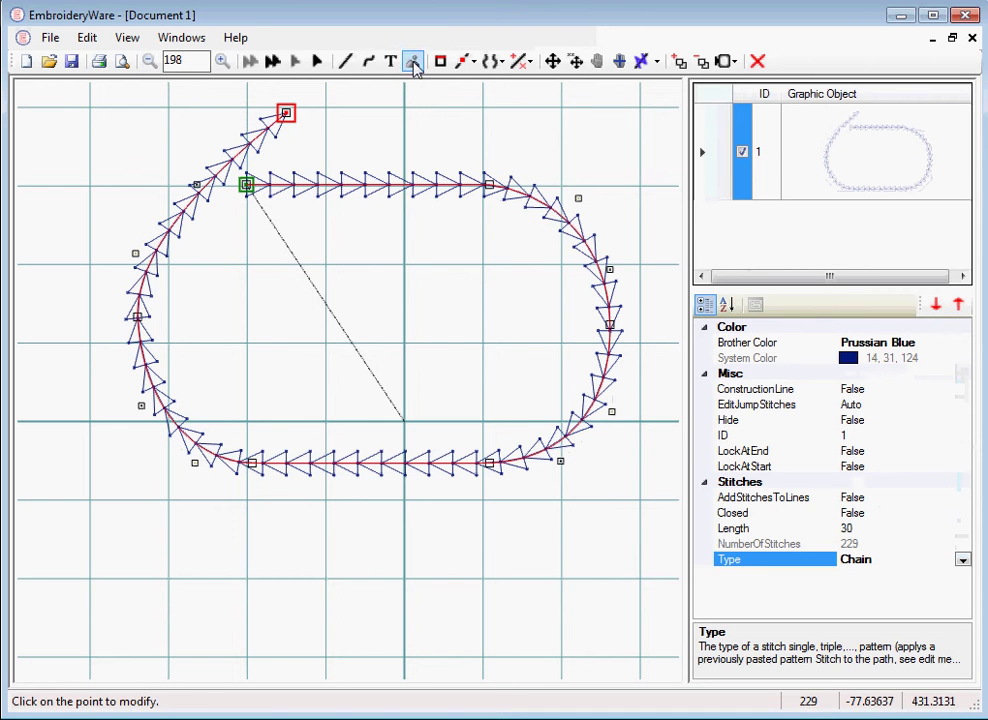
With Modify Points, move the path's top endpoint further left, just above its upper left.
click(470, 61)
click(500, 82)
click(286, 115)
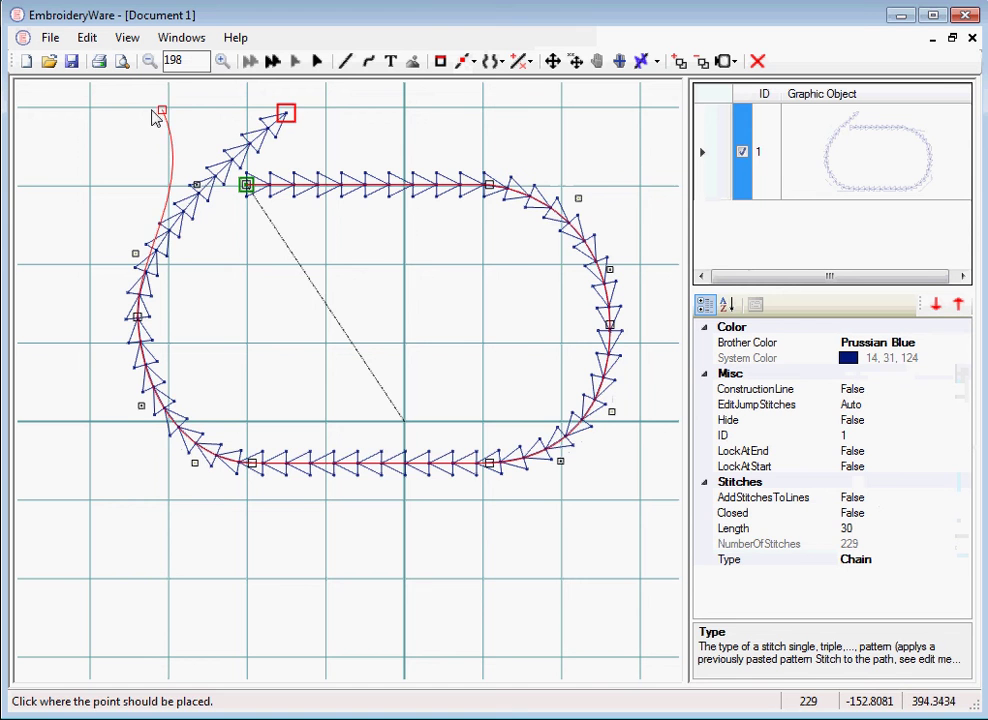
click(122, 117)
click(122, 117)
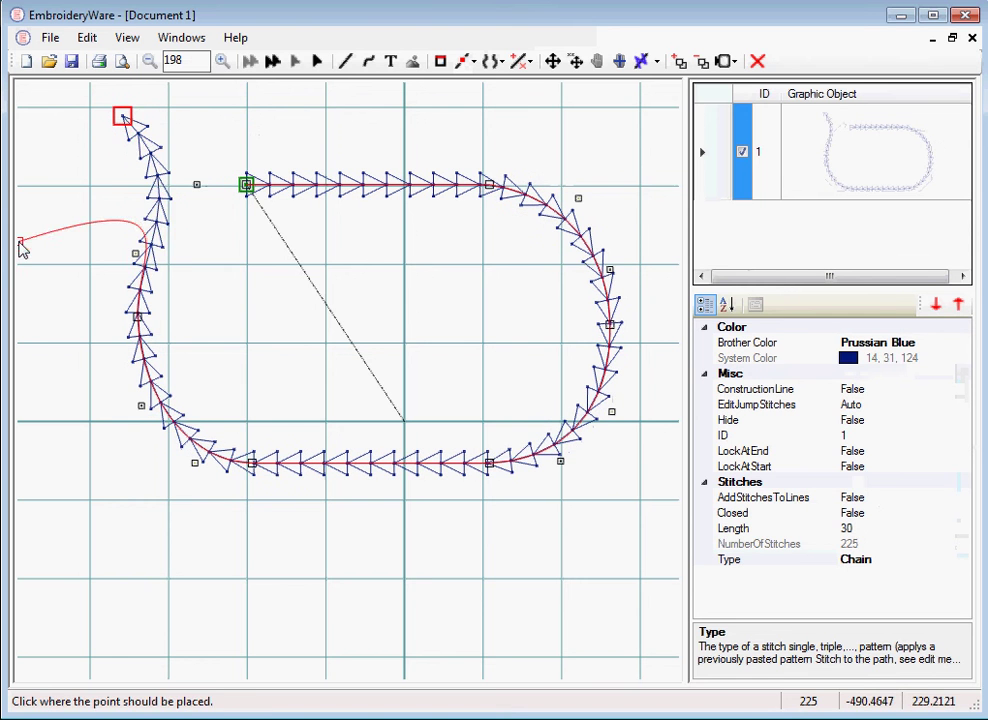
click(22, 238)
click(22, 238)
click(192, 110)
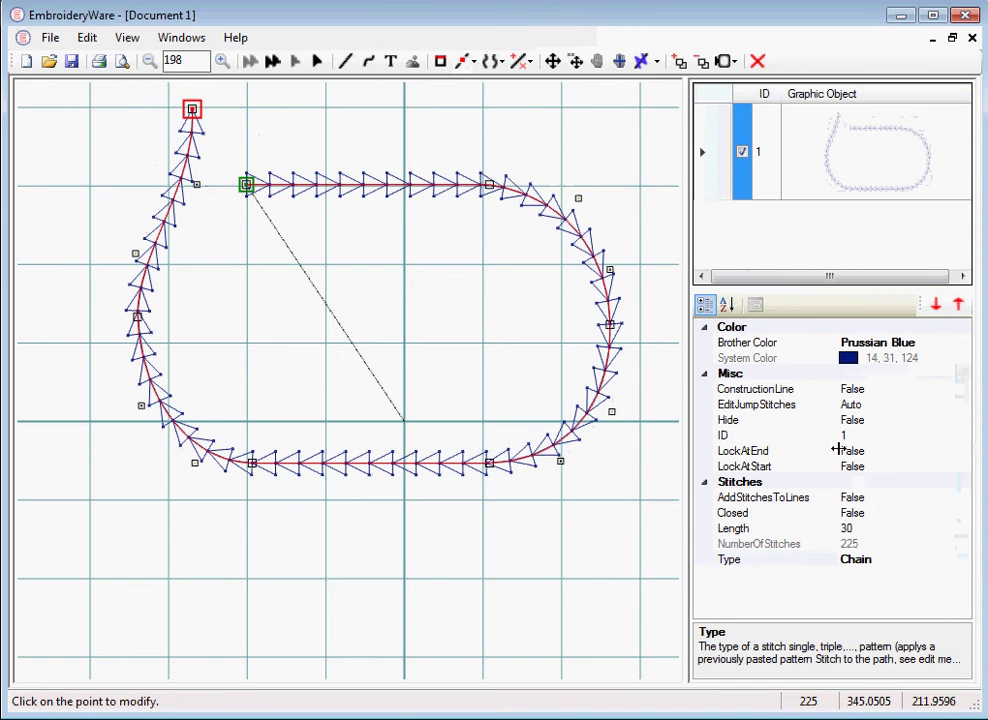
click(962, 562)
Switch the path's stitches from Chain to Hand, then to the Wide zigzag type.
click(962, 562)
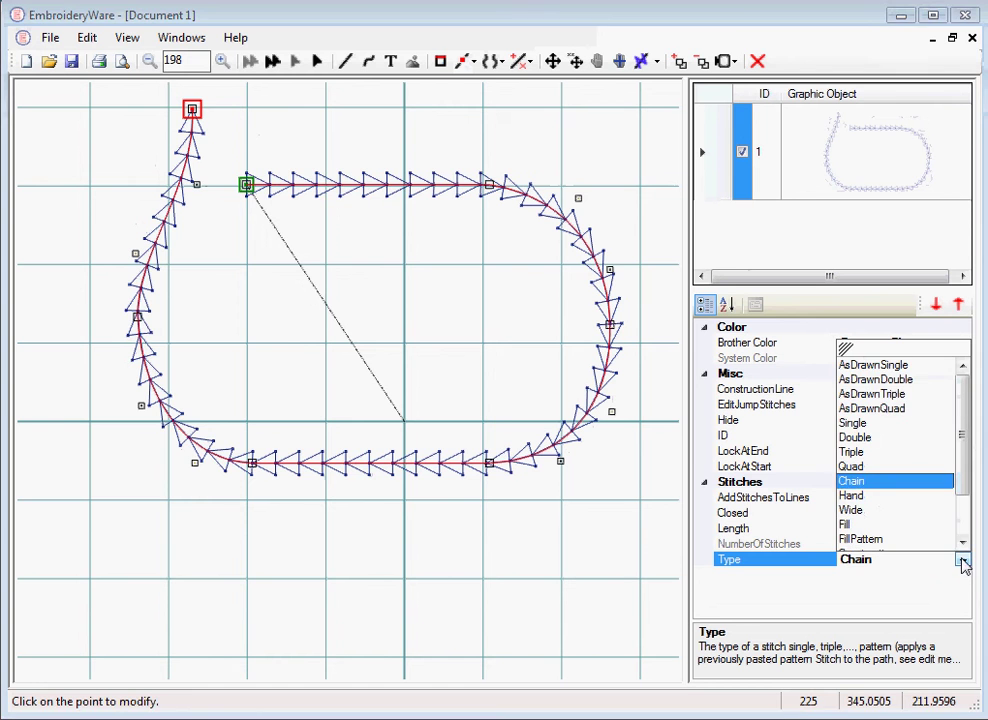
click(860, 500)
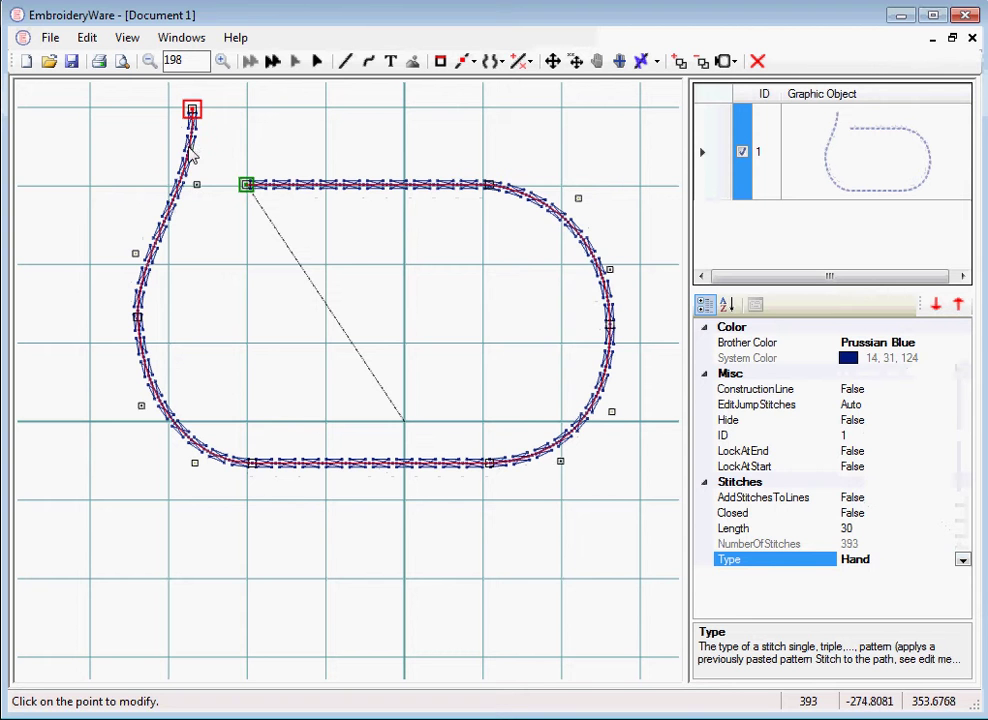
click(962, 559)
click(856, 511)
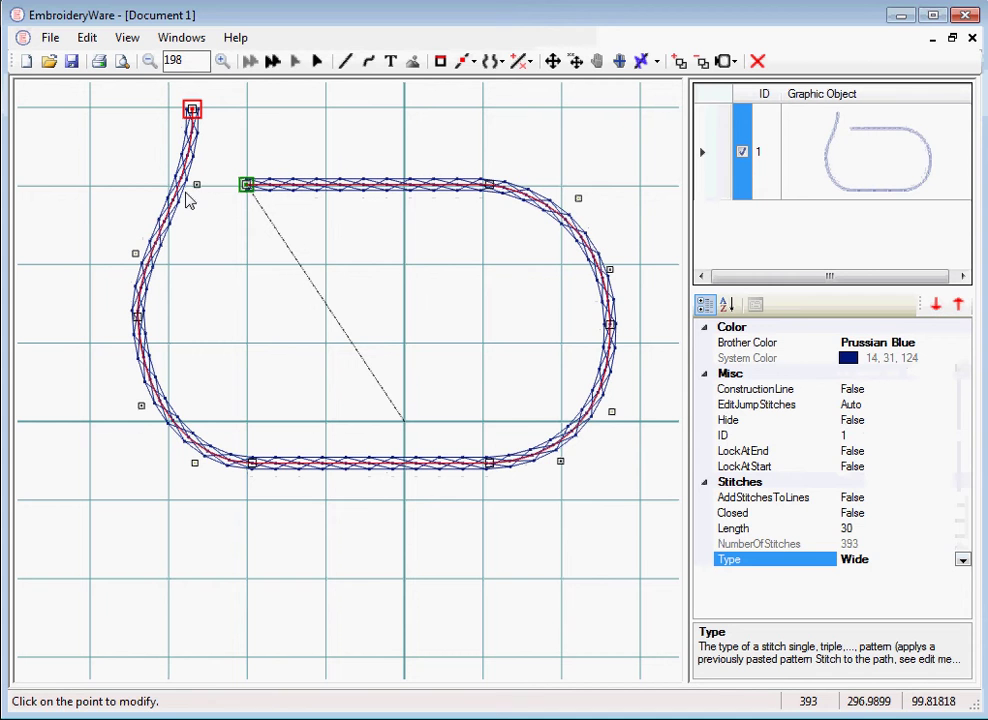
click(962, 559)
scroll(960, 478, down, 1)
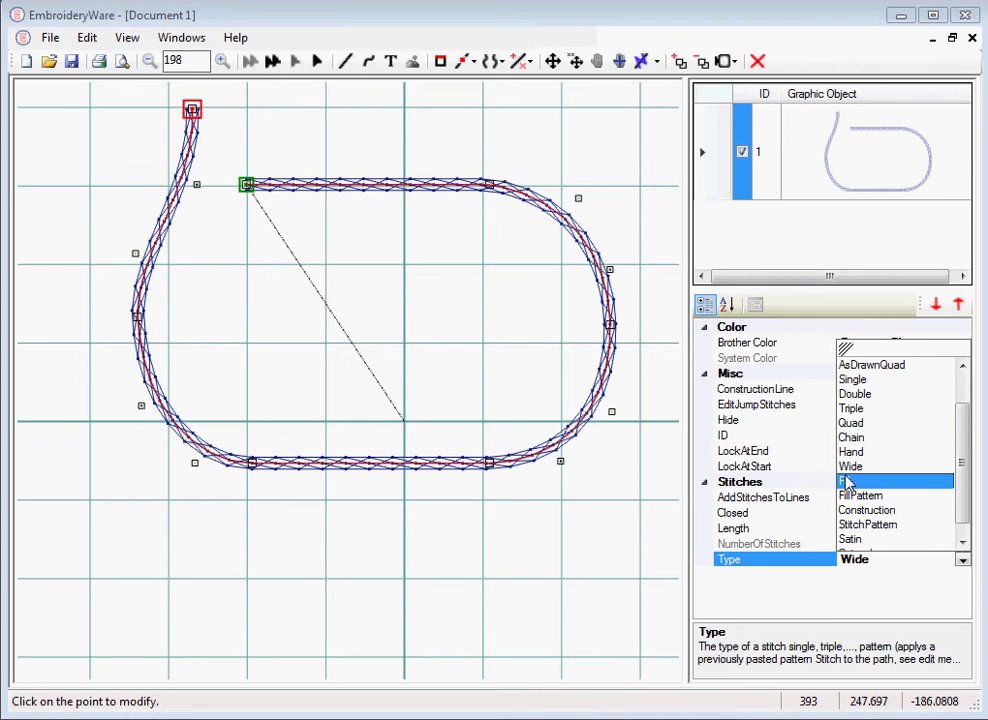
Set the path's Type to Fill, covering the shape with diagonal stitches.
click(848, 483)
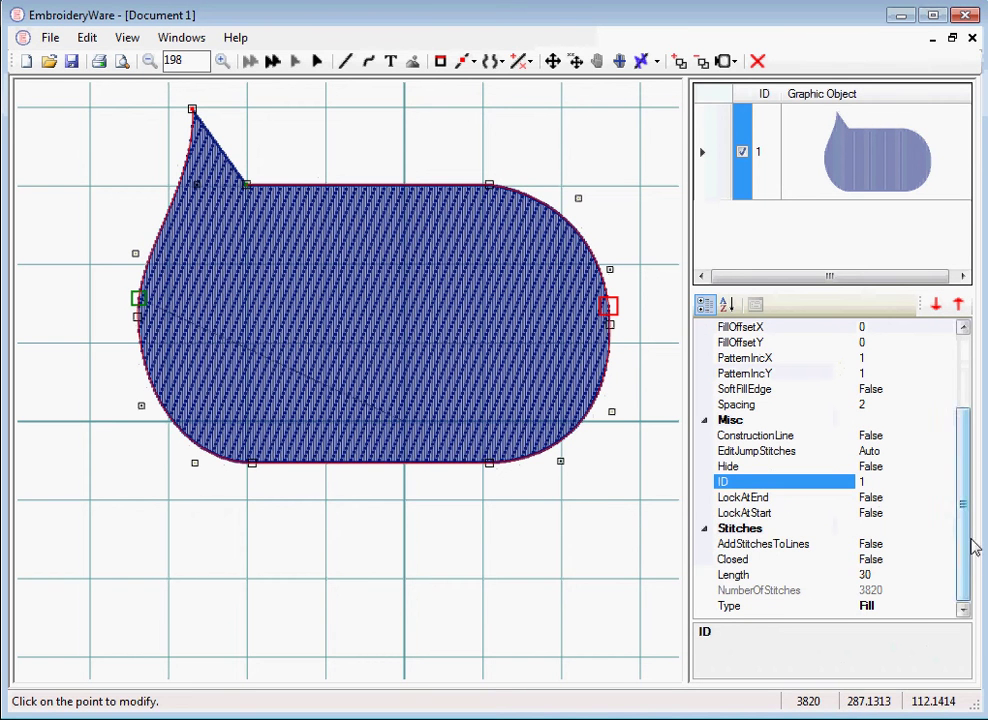
click(952, 606)
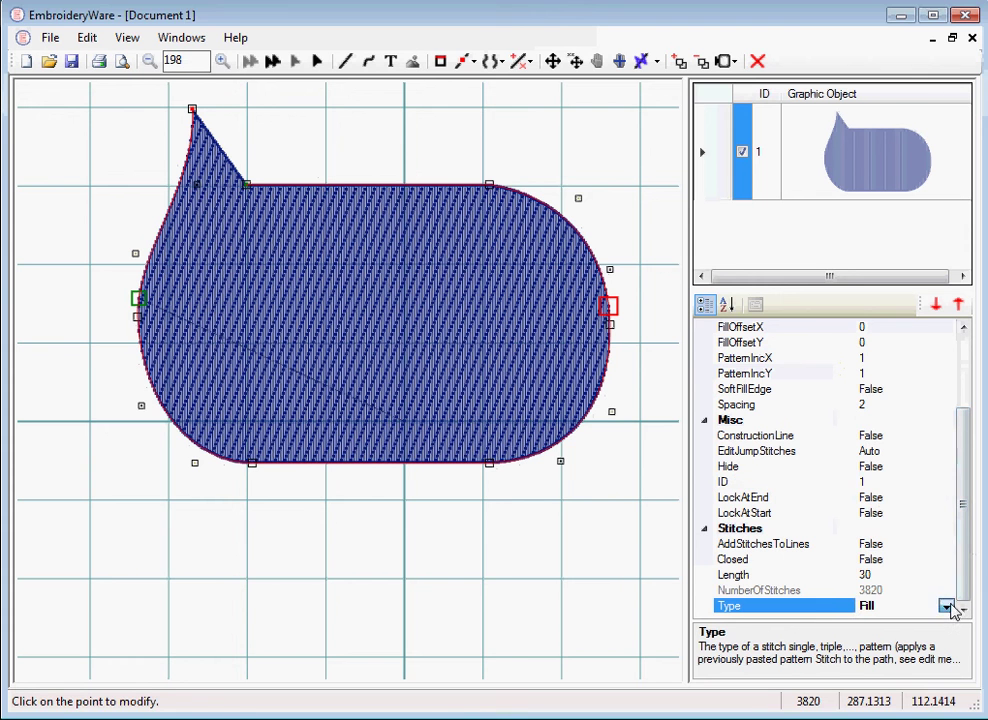
click(946, 606)
click(946, 590)
click(946, 590)
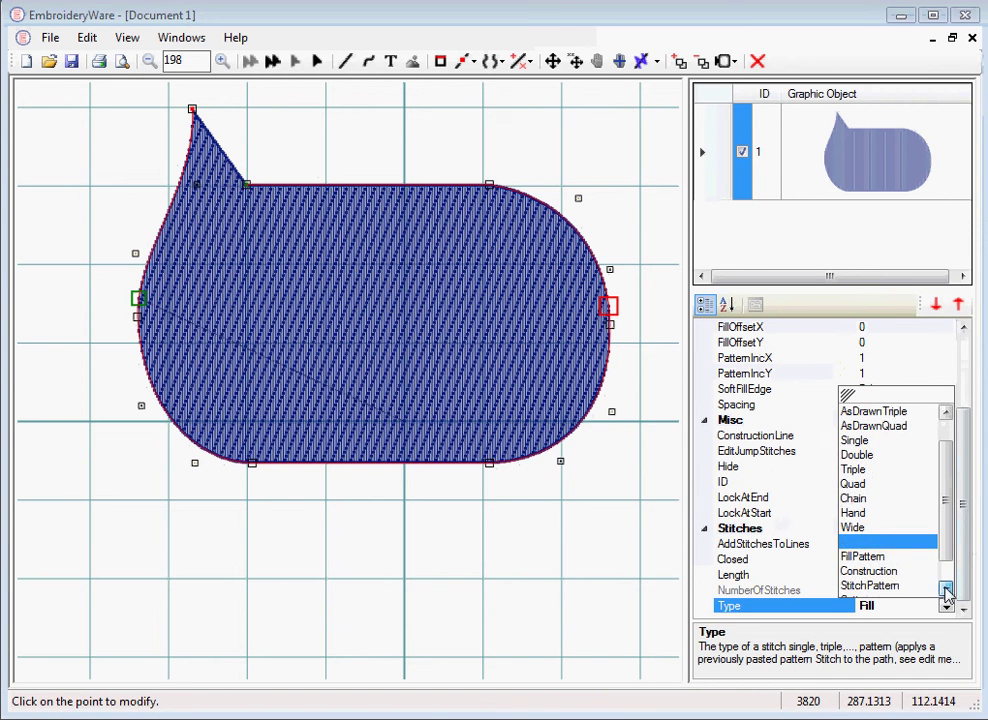
click(946, 590)
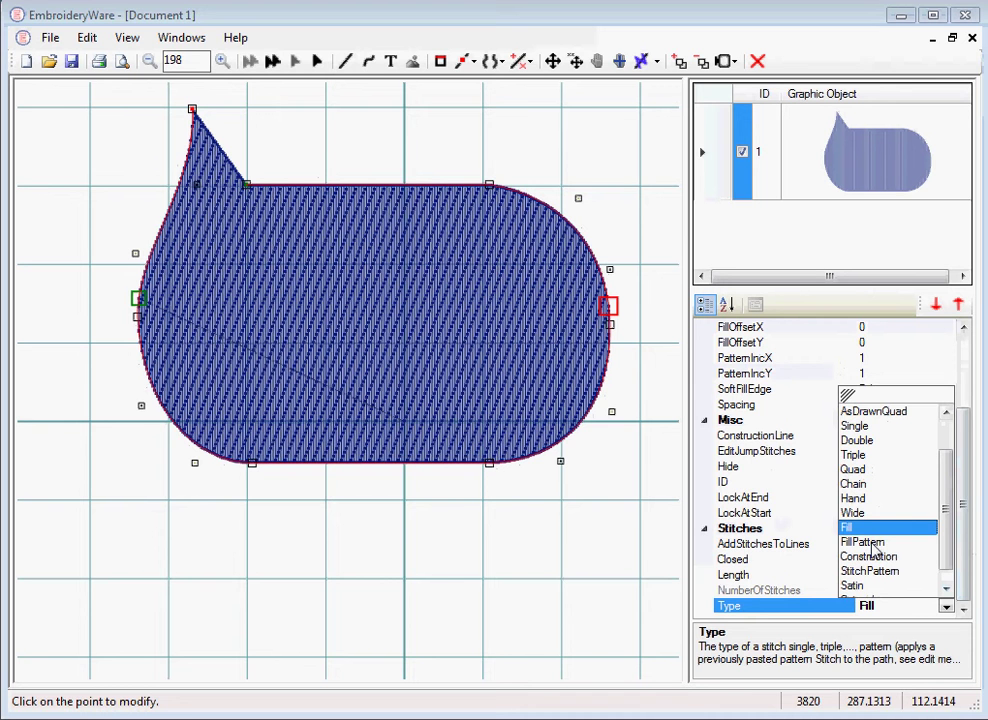
drag(944, 553, 944, 567)
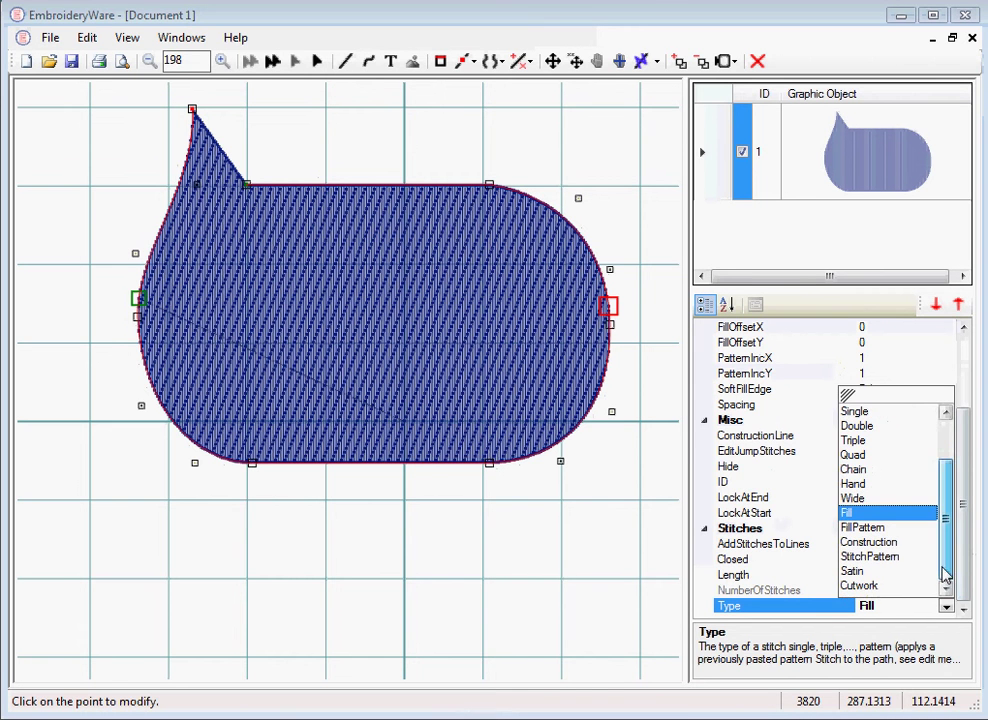
Set the path to Construction and draw a three-point V line above the curve.
click(868, 545)
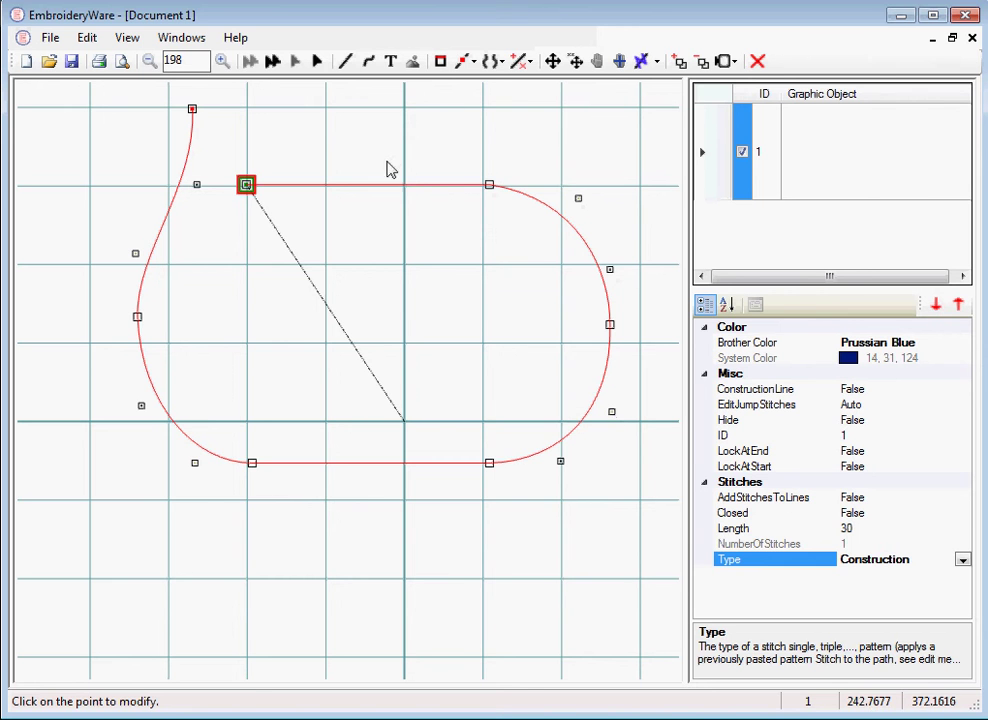
click(345, 62)
click(390, 110)
click(449, 168)
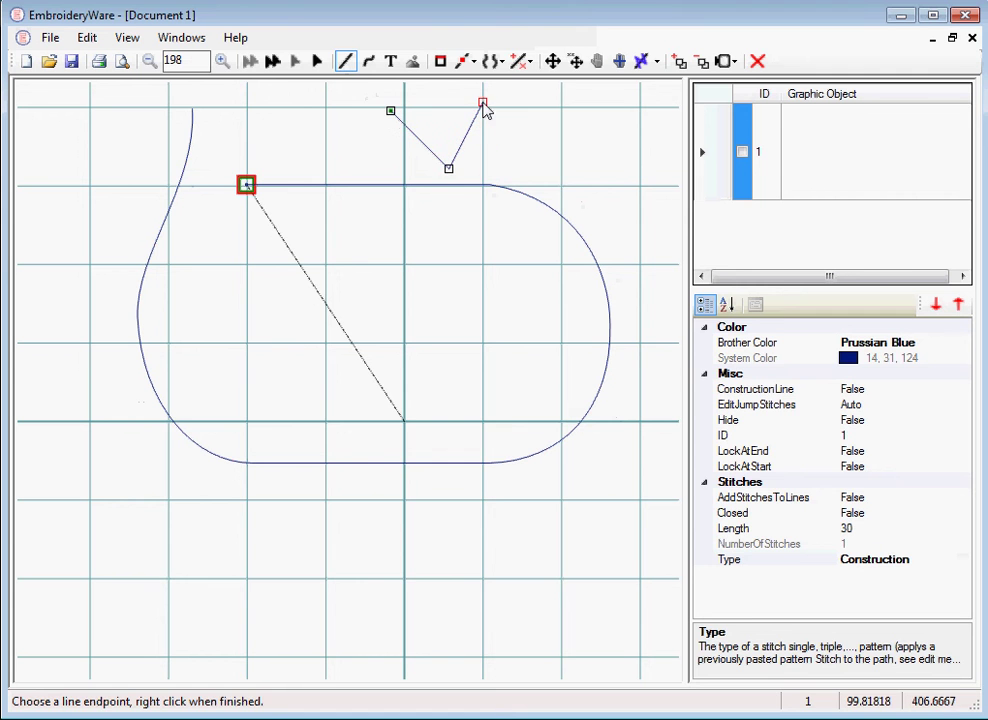
right_click(483, 104)
click(536, 78)
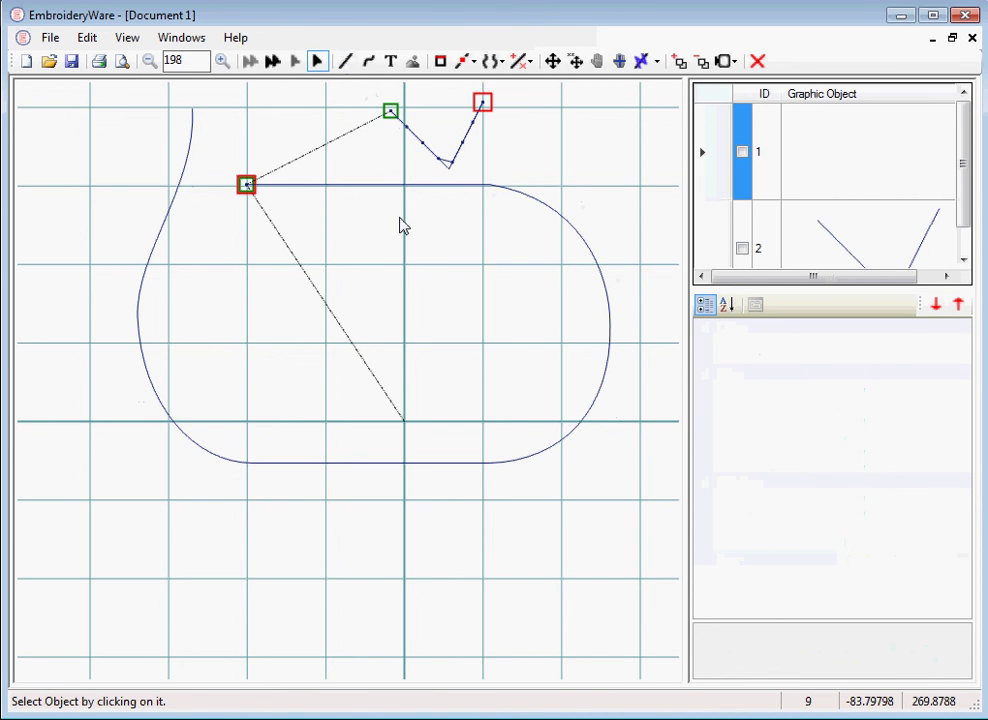
click(467, 189)
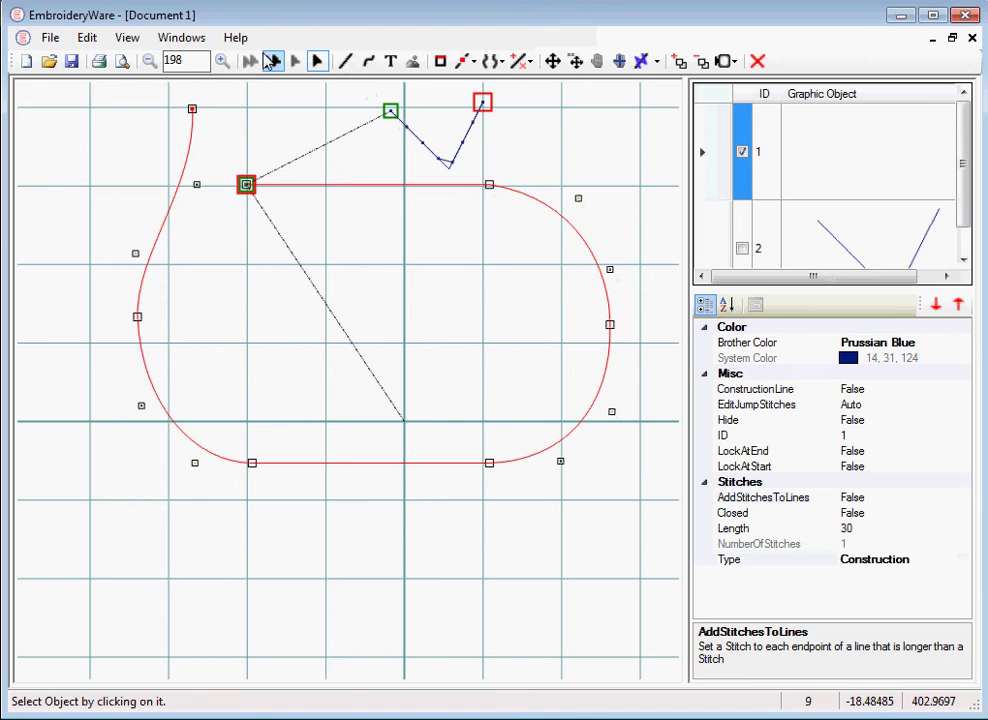
click(468, 62)
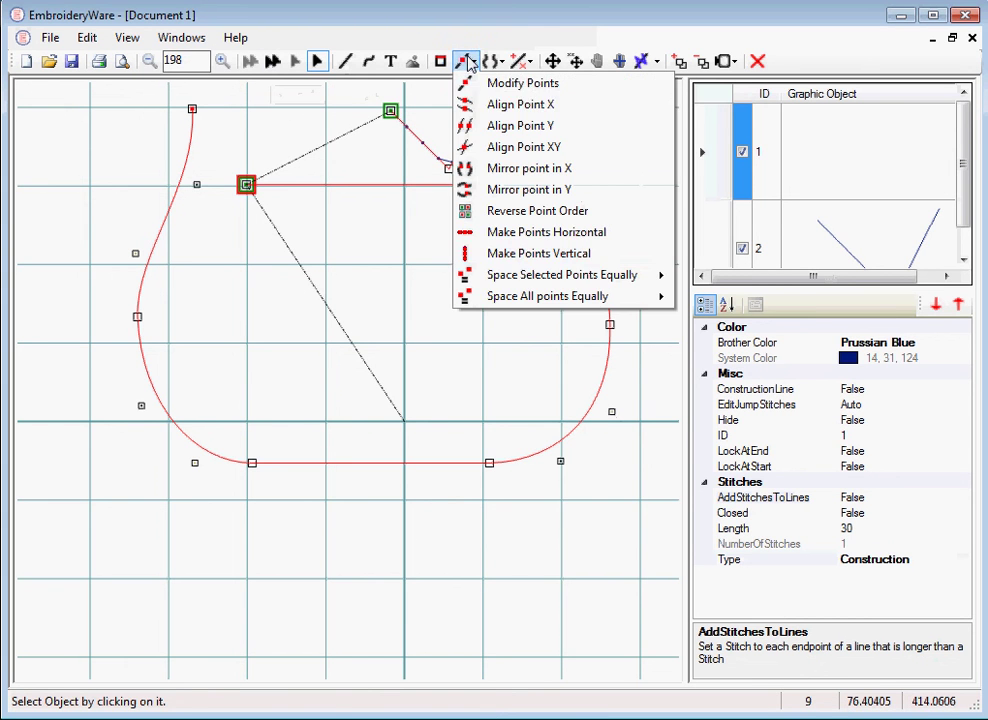
Use Align Point XY to snap the V's bottom point onto the curve's top-right point.
click(463, 152)
click(448, 168)
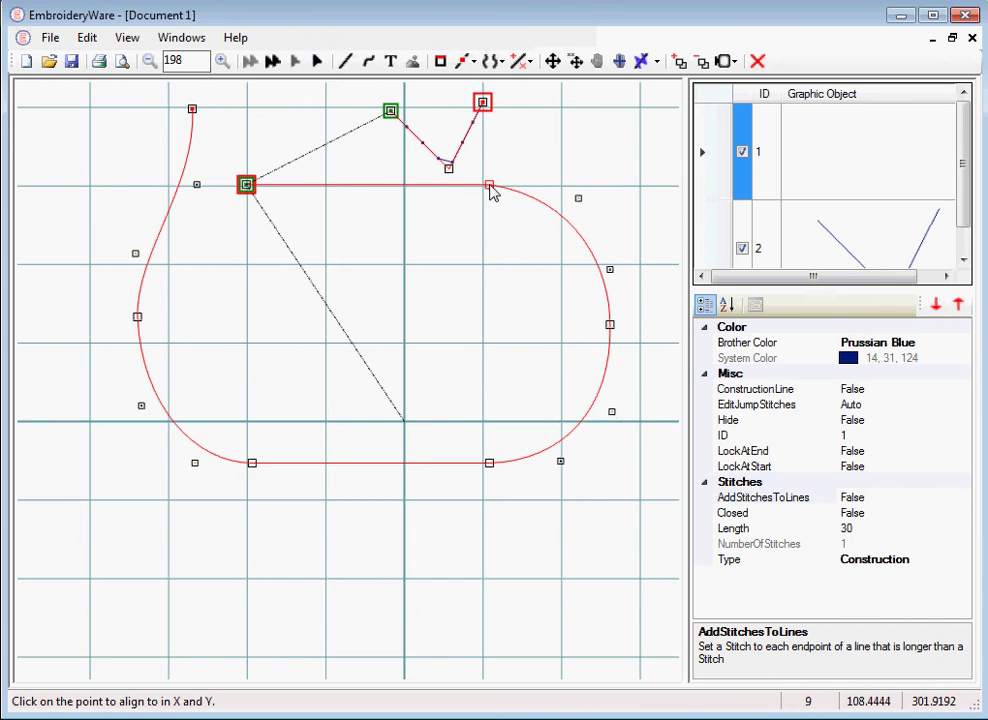
click(489, 186)
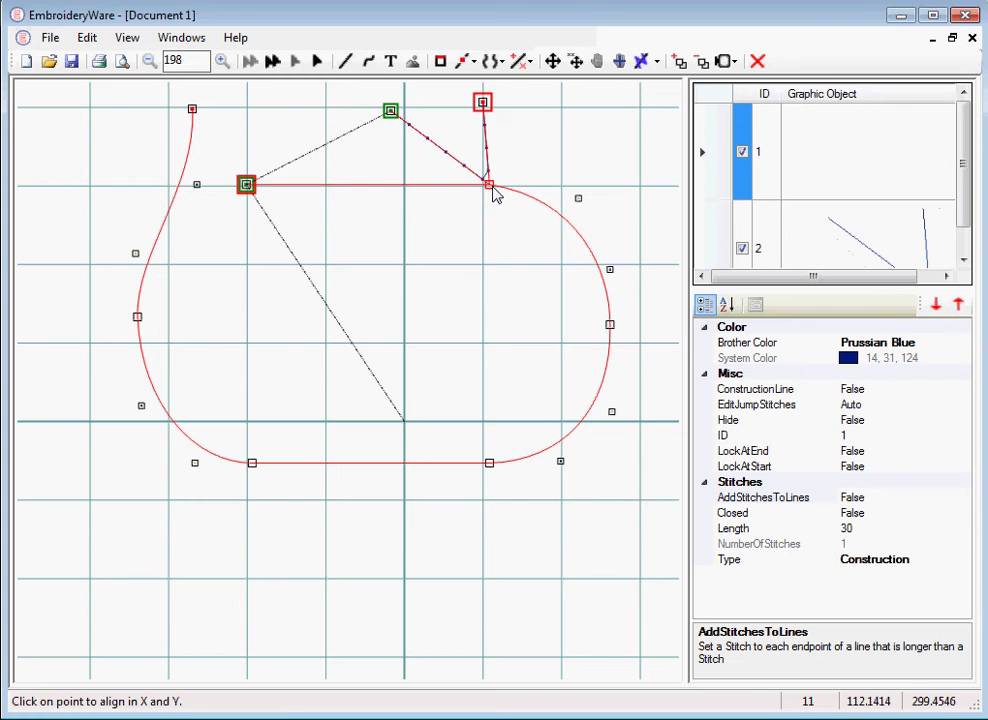
click(578, 199)
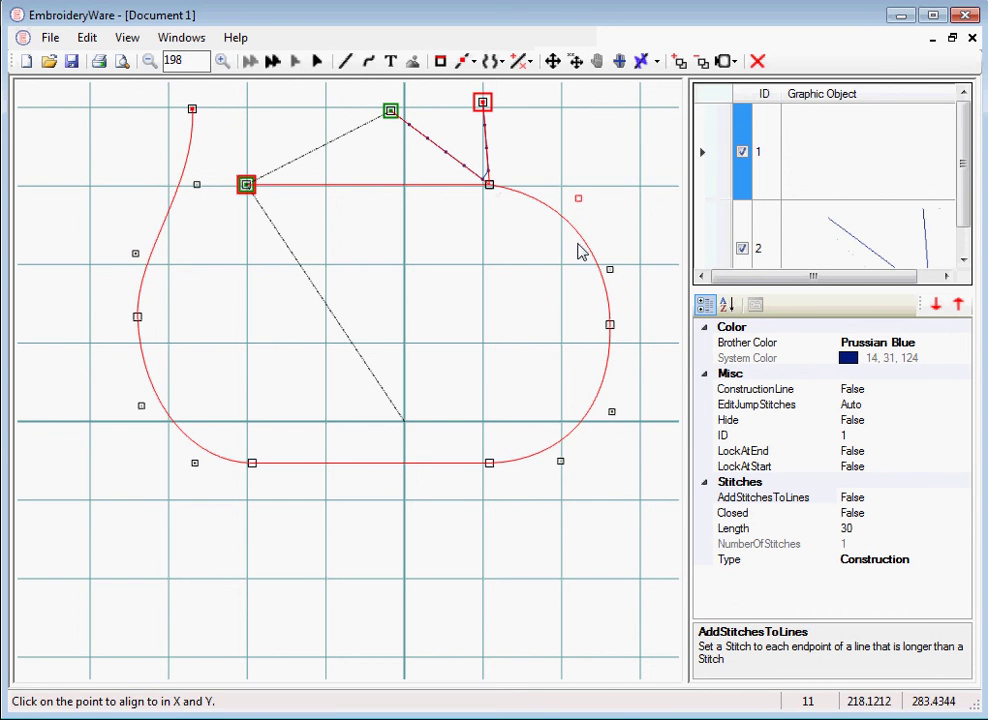
click(466, 62)
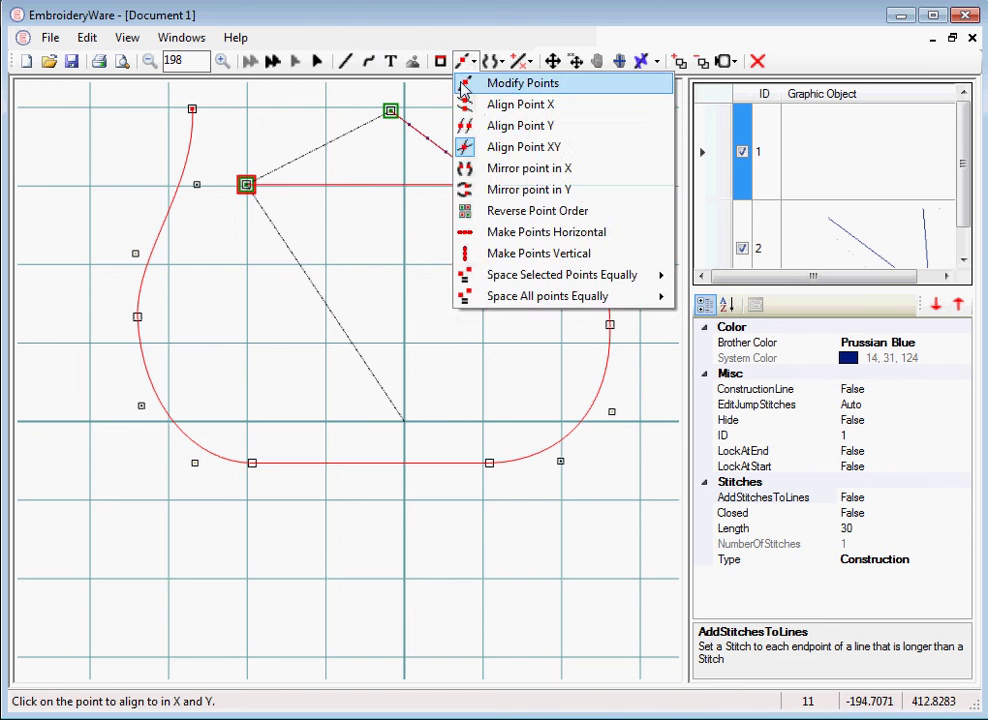
Move the curve's upper end point and two left control handles further left.
click(462, 88)
click(192, 110)
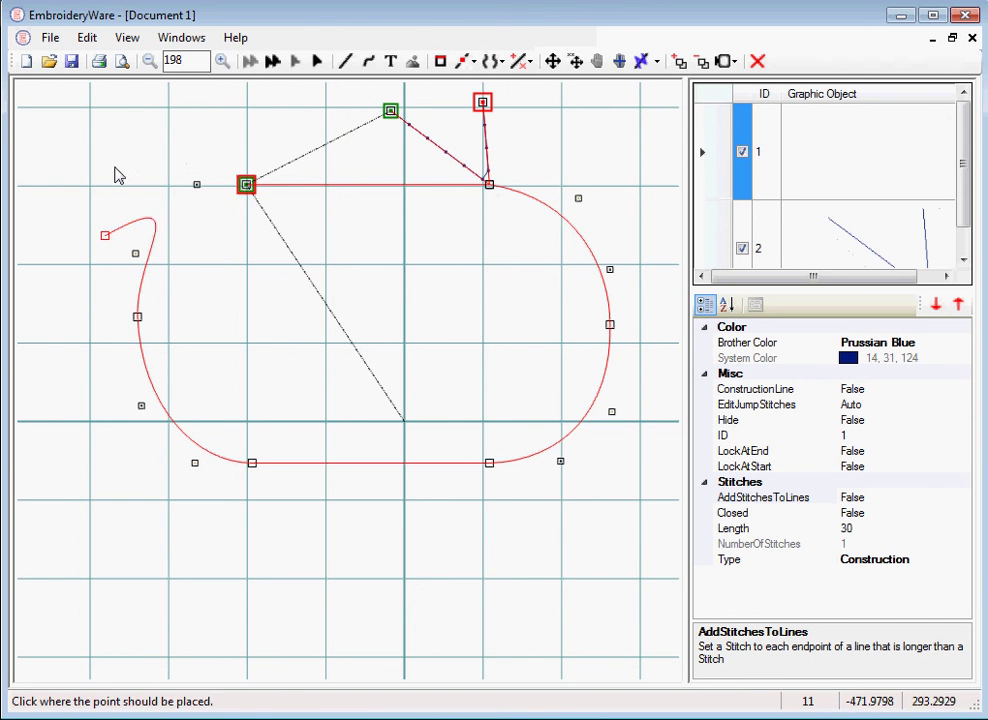
click(134, 103)
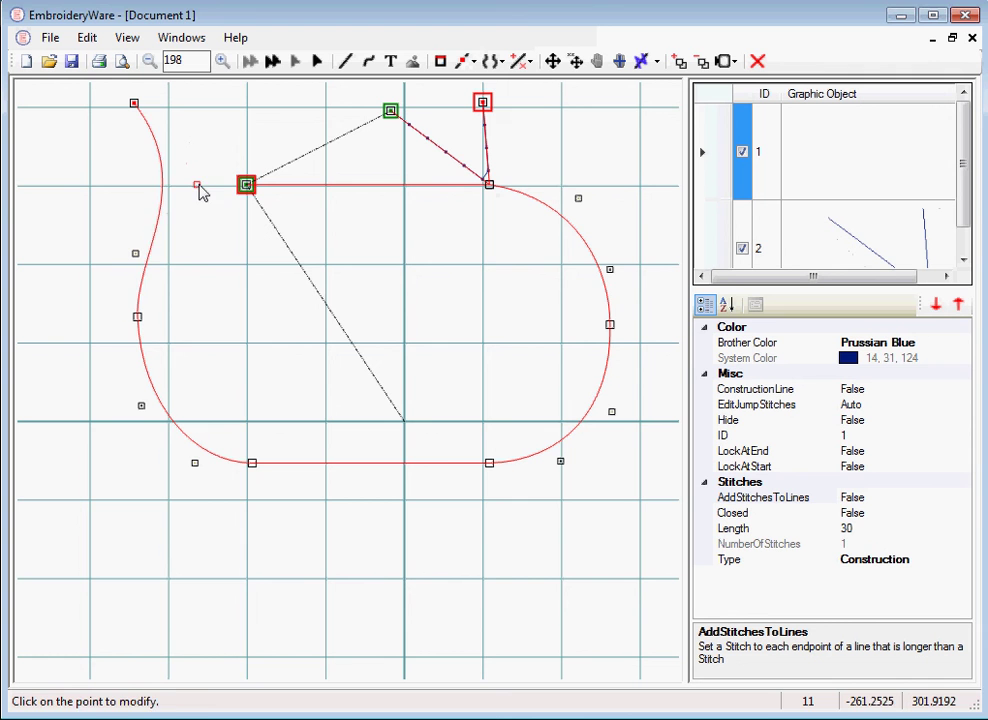
click(198, 186)
click(81, 184)
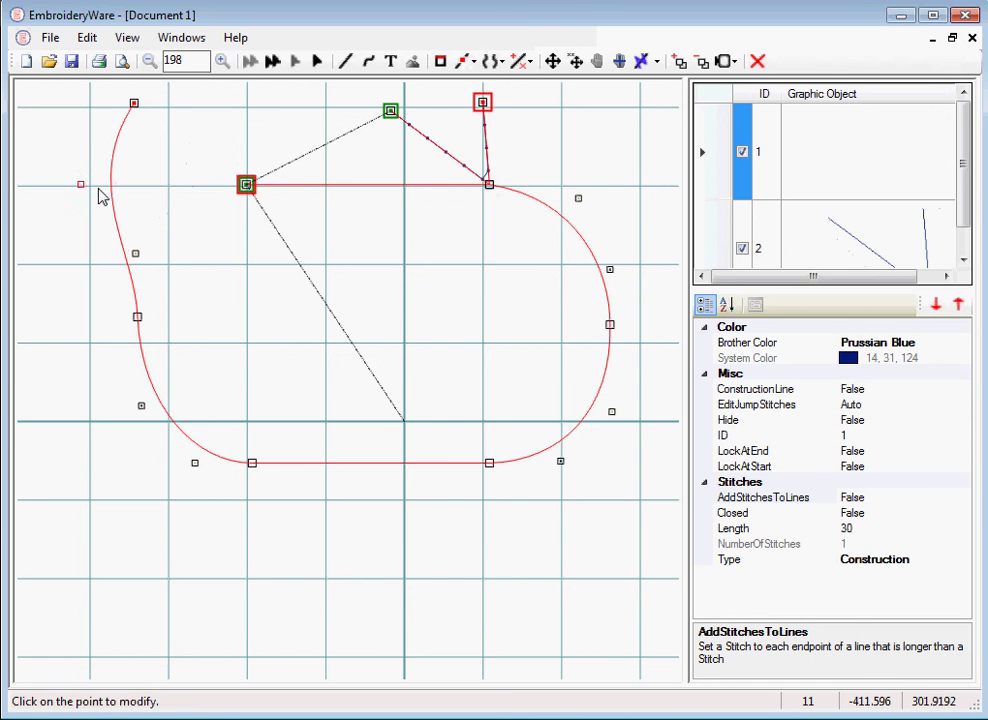
click(136, 256)
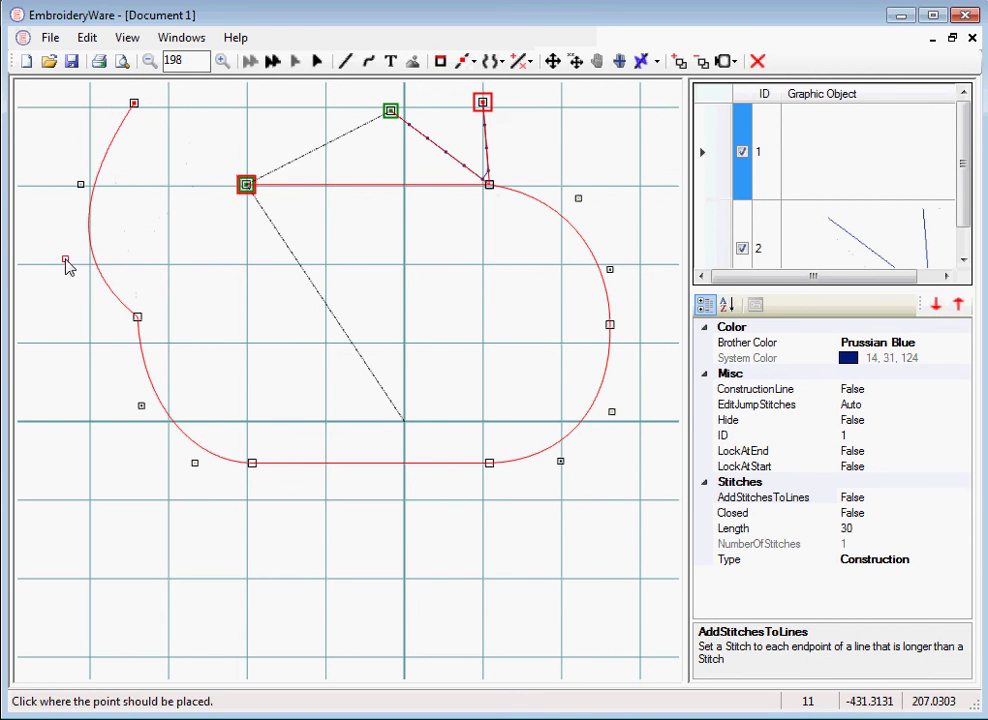
click(65, 259)
Move the curve's left-side point up and inward to form a bend, then reselect the curve.
click(137, 317)
click(201, 275)
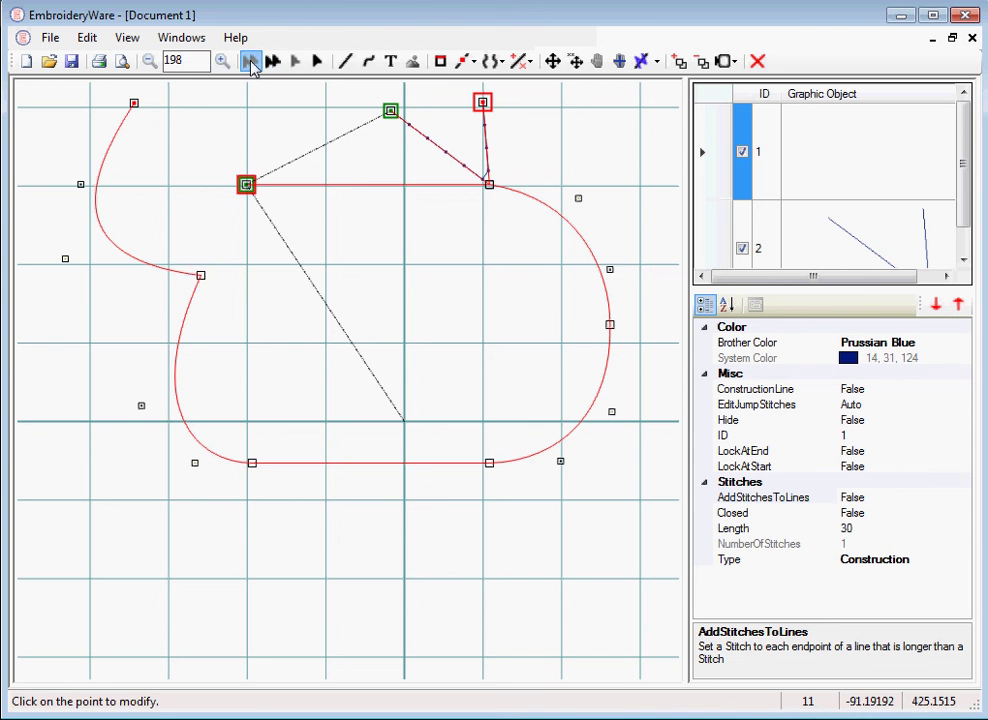
click(317, 61)
click(350, 190)
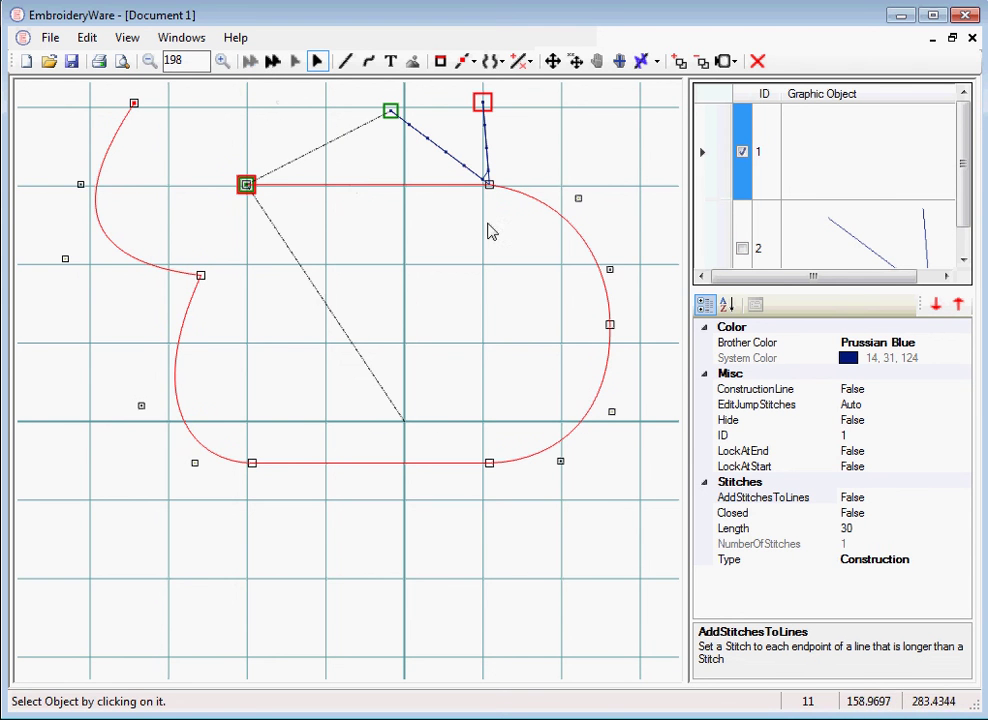
Change the path's stitch type to StitchPattern.
click(943, 560)
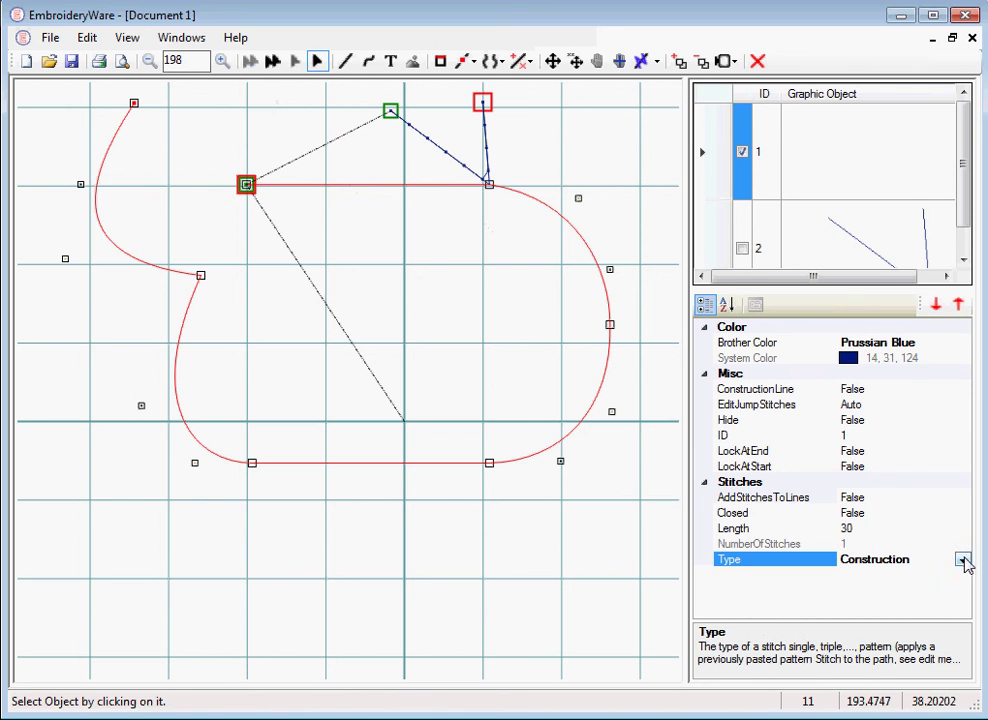
click(962, 560)
scroll(963, 515, down, 1)
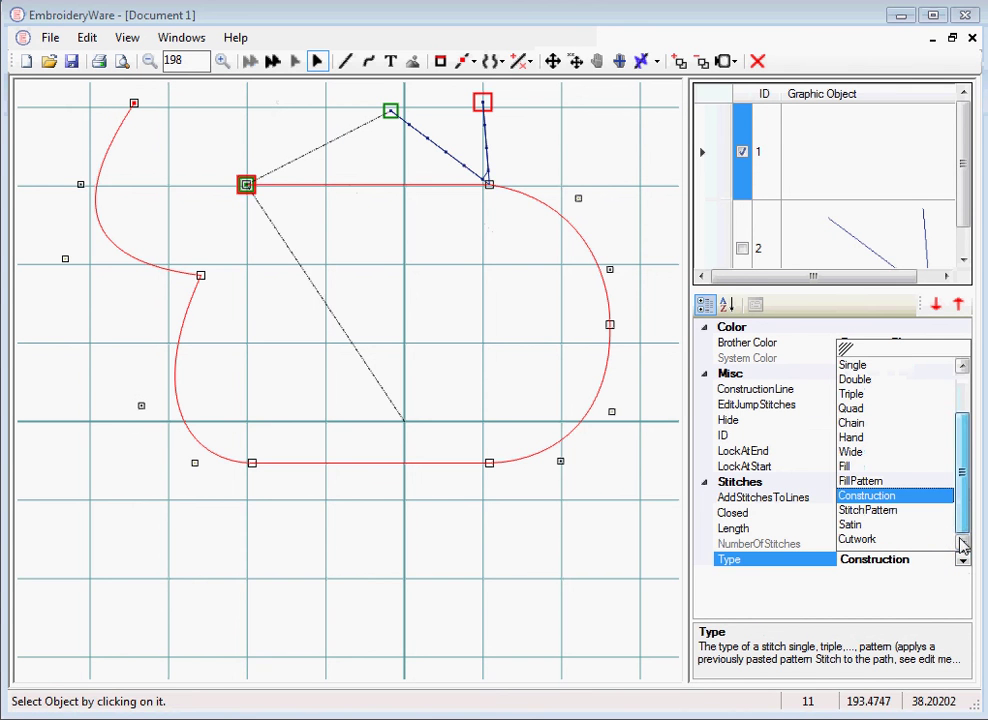
click(870, 511)
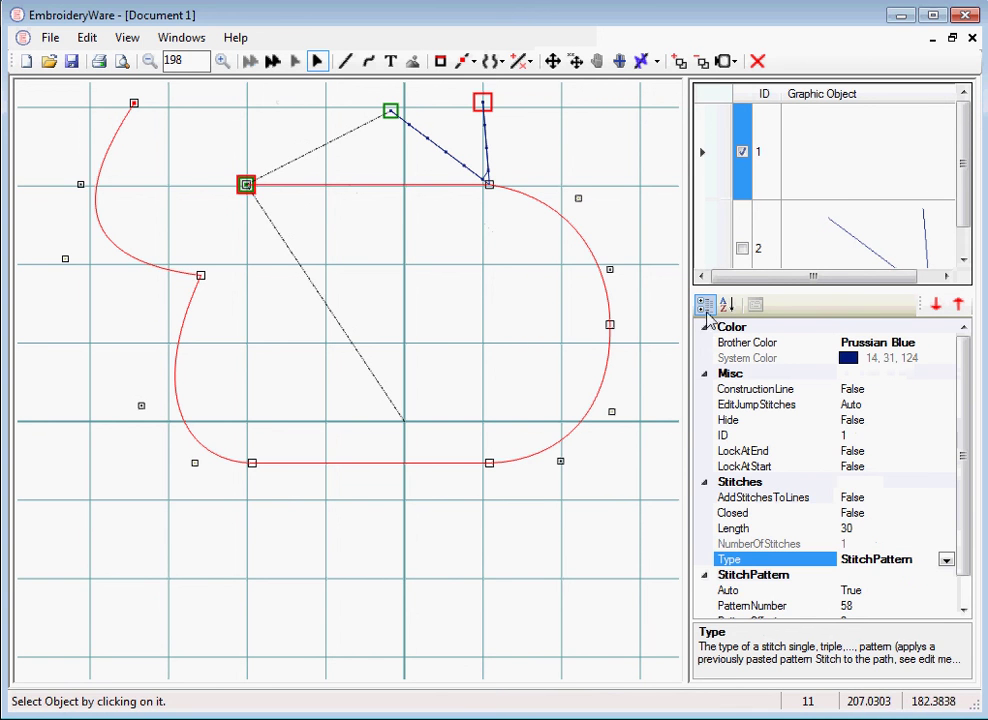
Change the path's stitch type to Satin, giving a band 20 wide on each side.
click(946, 561)
scroll(948, 540, down, 1)
scroll(948, 540, down, 1)
click(860, 525)
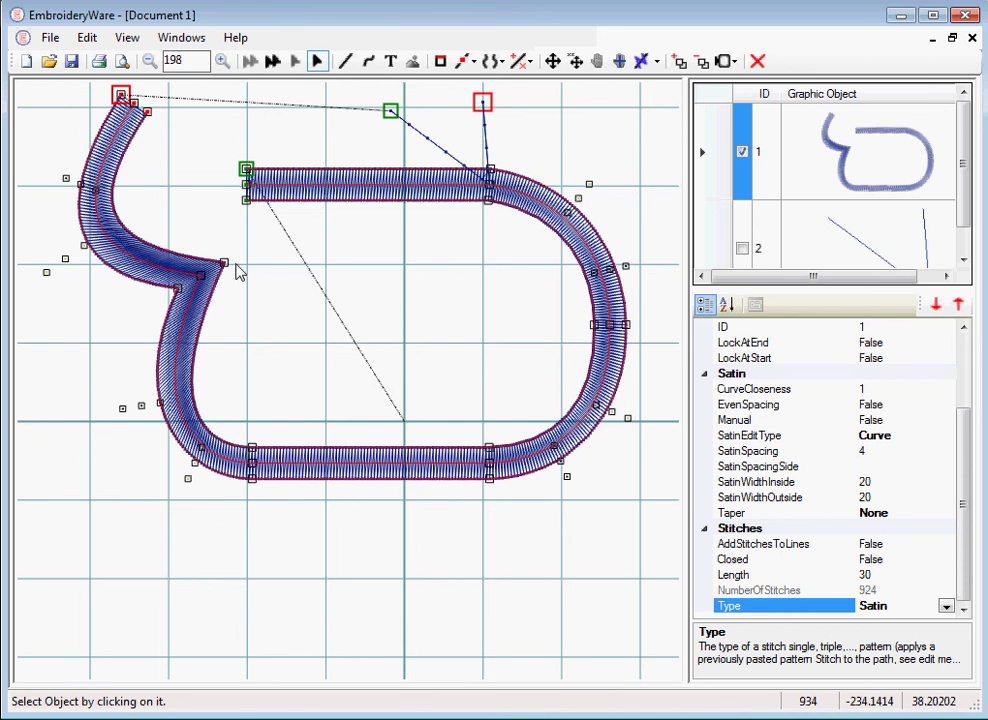
With Modify Points, move the left-side control point outward so the Satin curve bends smoothly.
click(466, 61)
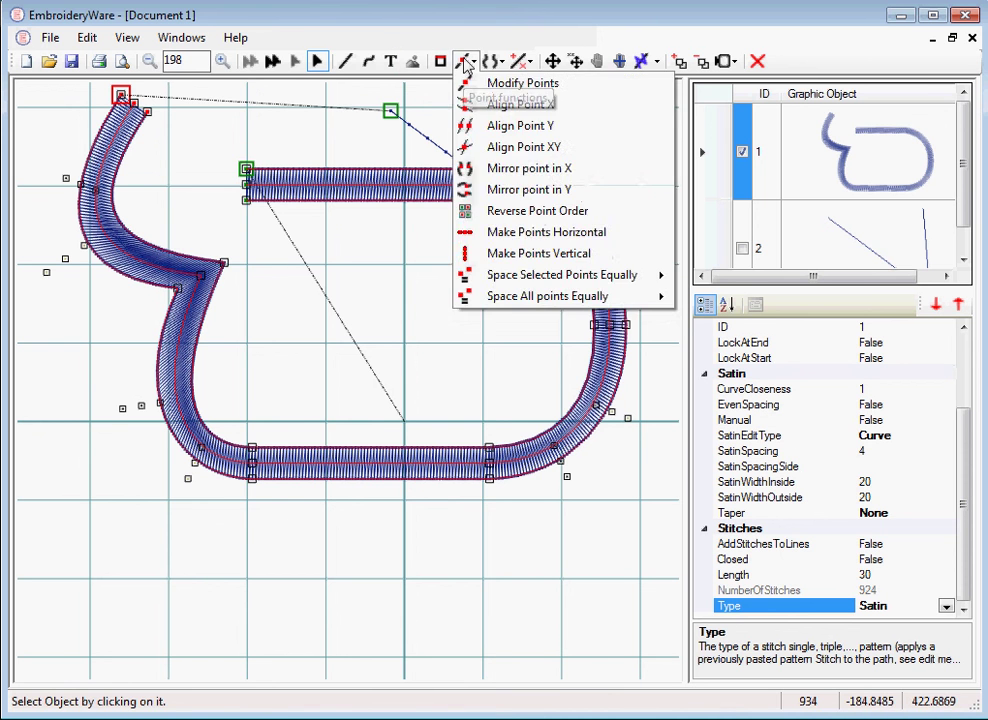
click(472, 90)
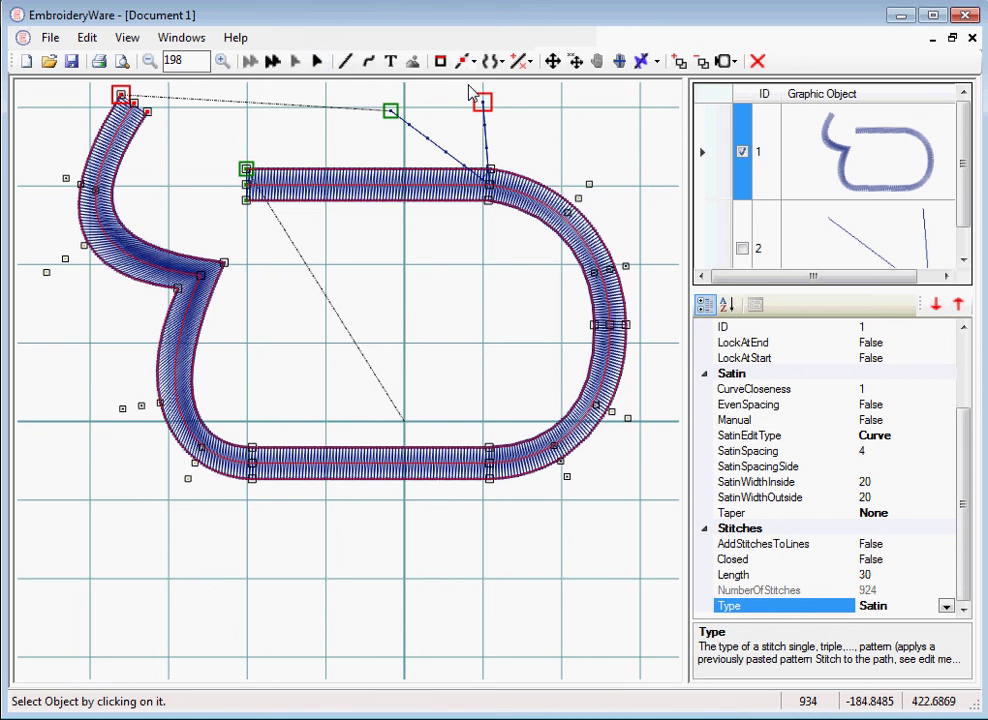
click(202, 277)
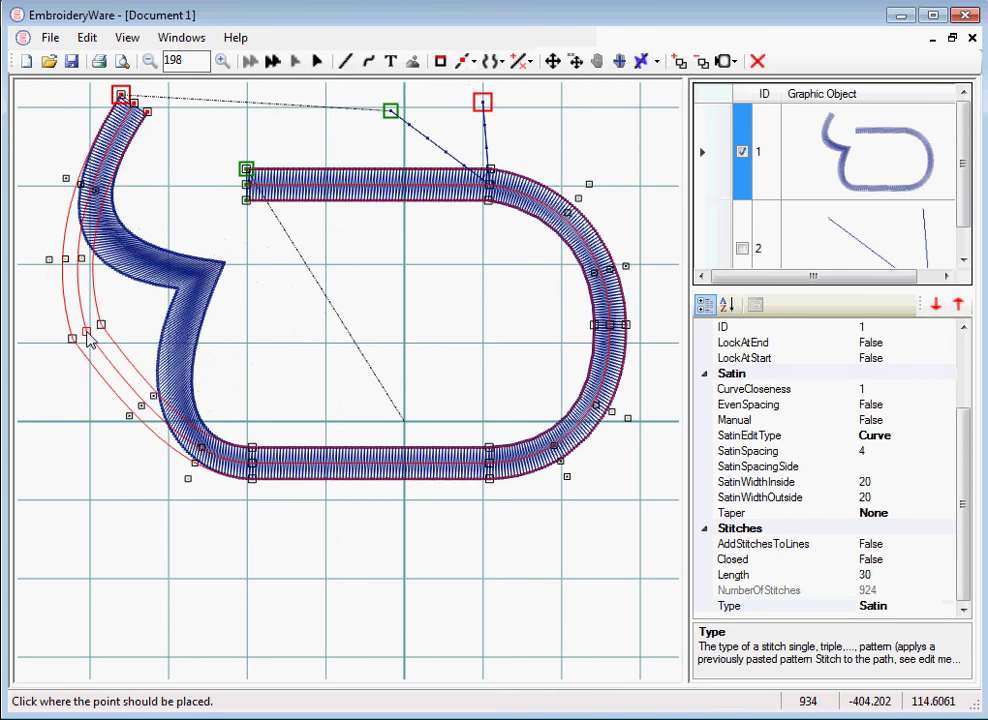
click(183, 293)
click(186, 290)
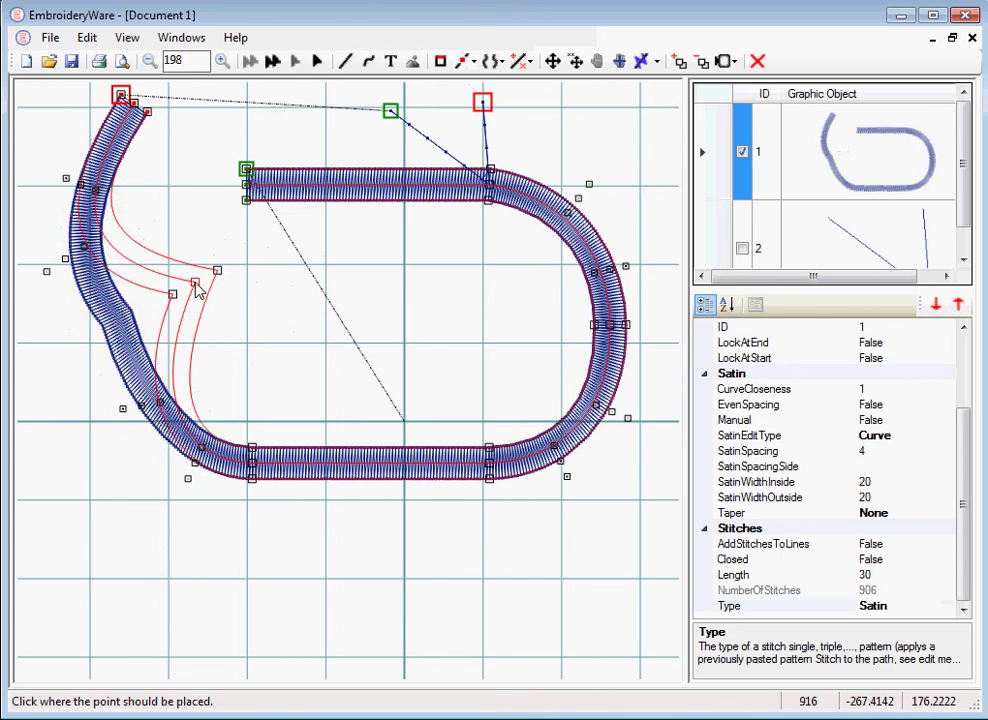
click(198, 288)
click(196, 287)
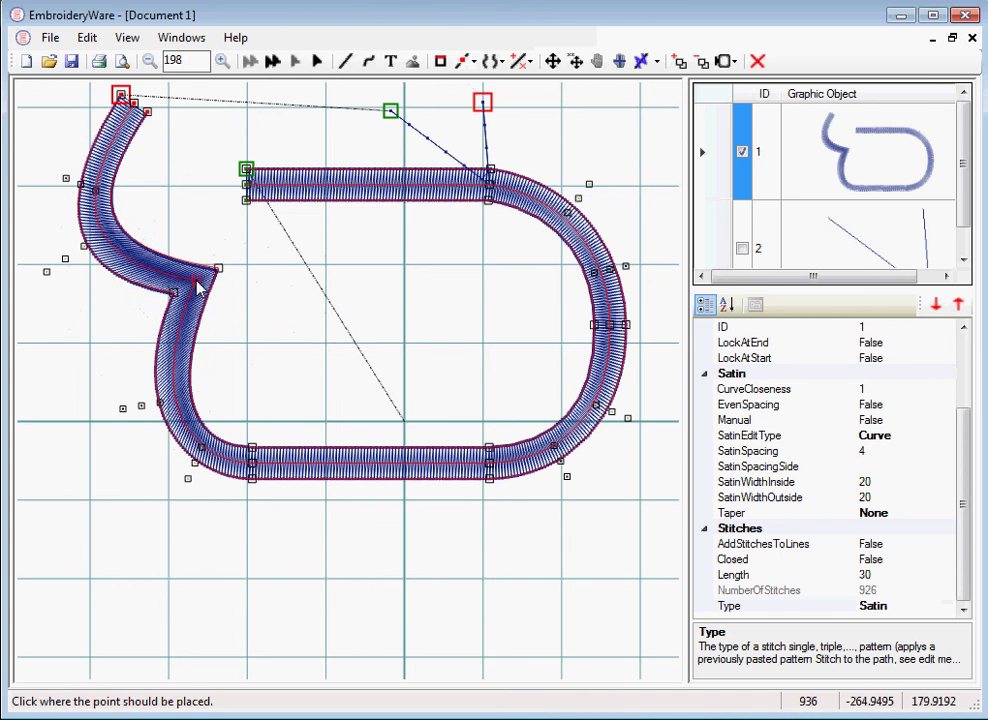
click(140, 319)
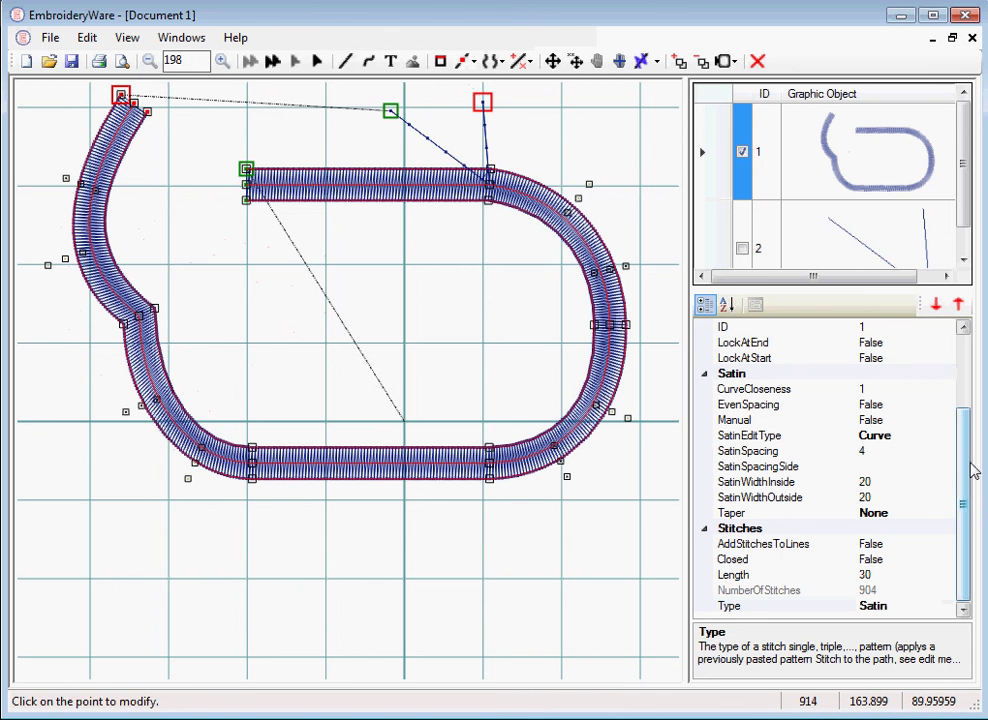
click(925, 606)
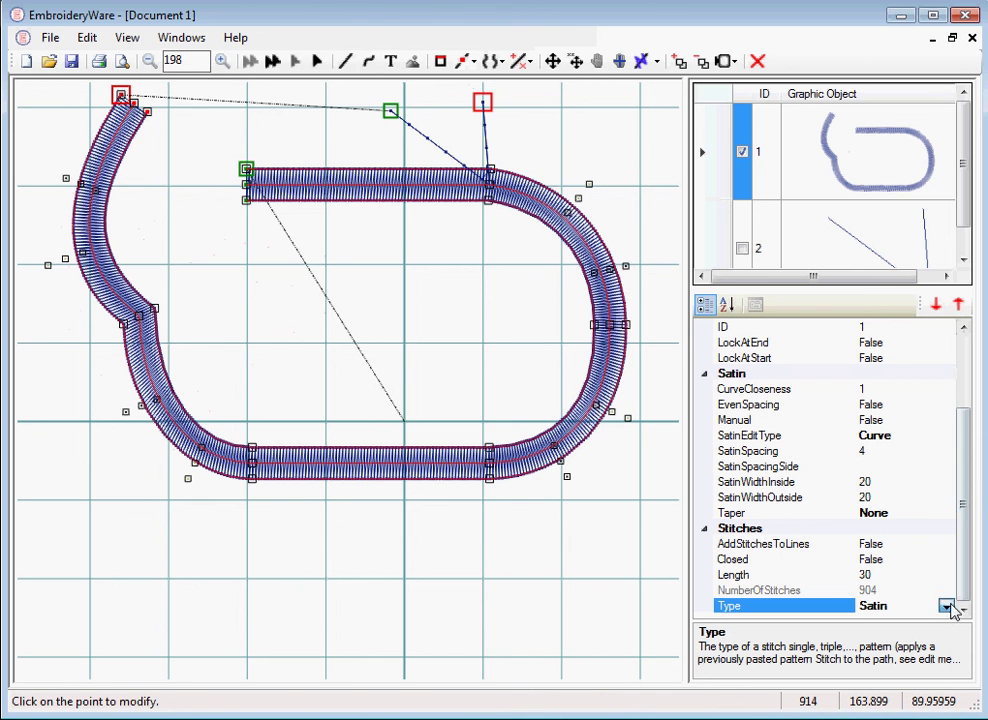
click(945, 606)
click(853, 528)
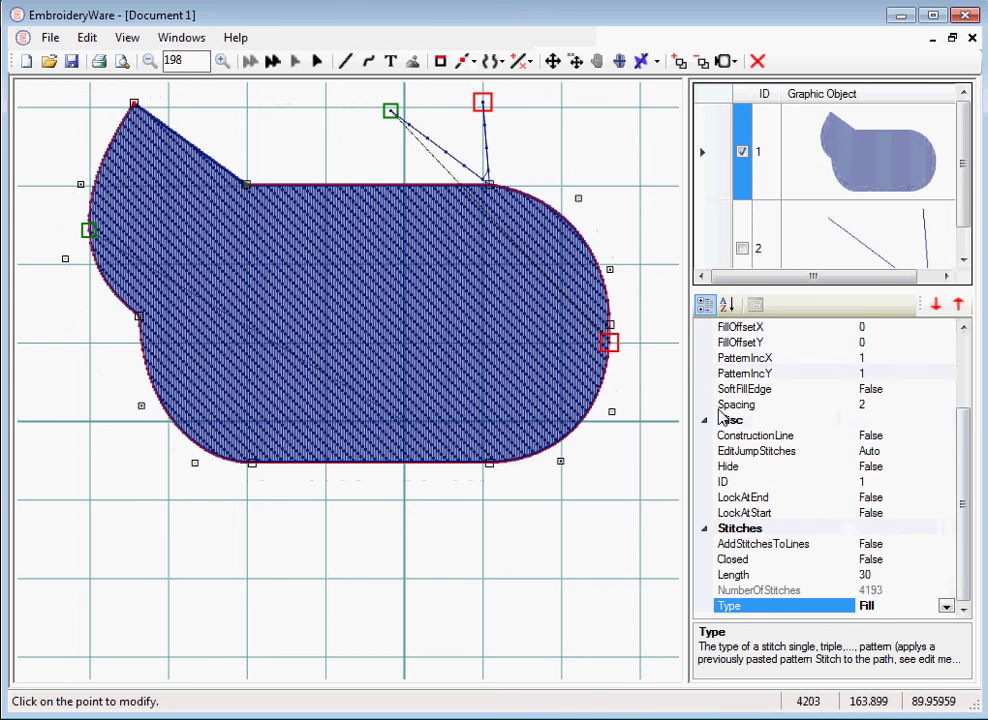
drag(970, 419, 964, 324)
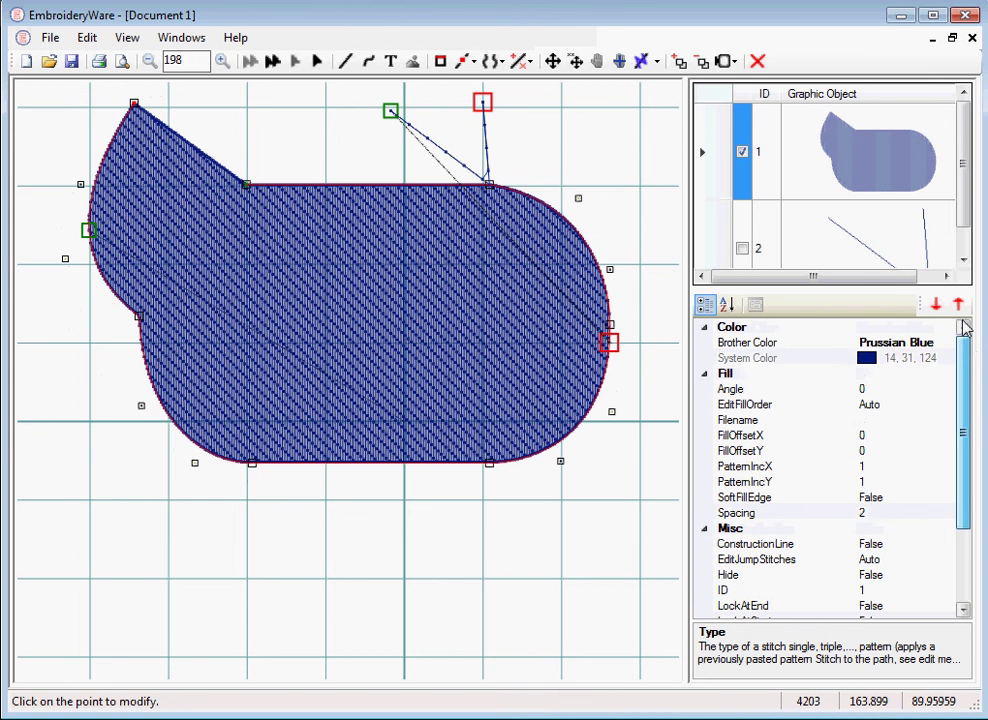
click(739, 377)
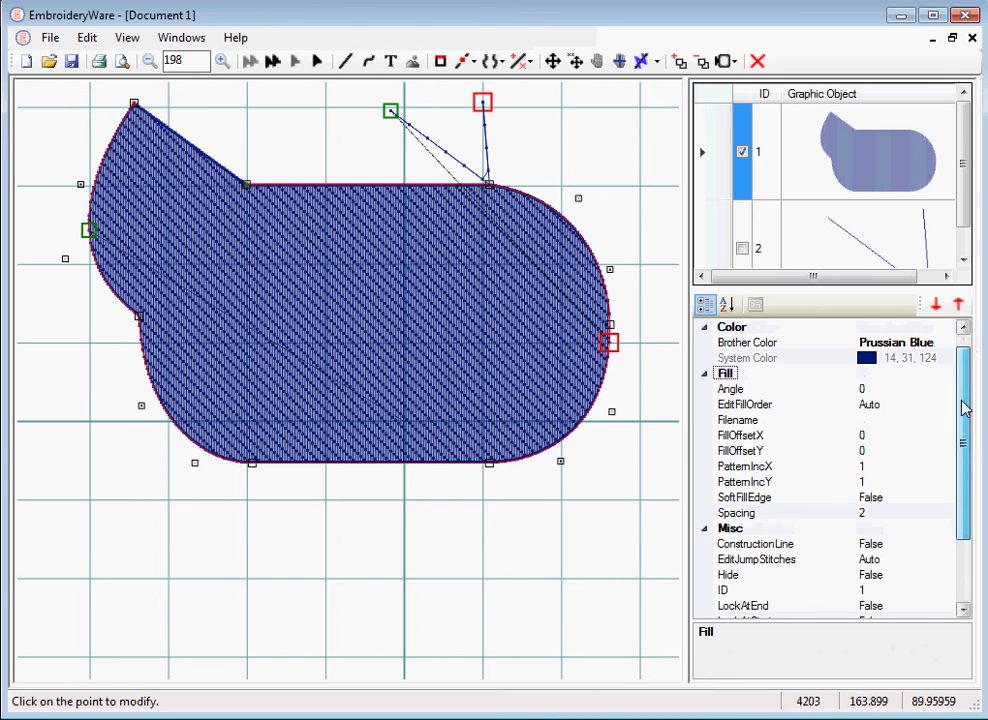
drag(964, 407, 962, 545)
click(940, 605)
click(945, 606)
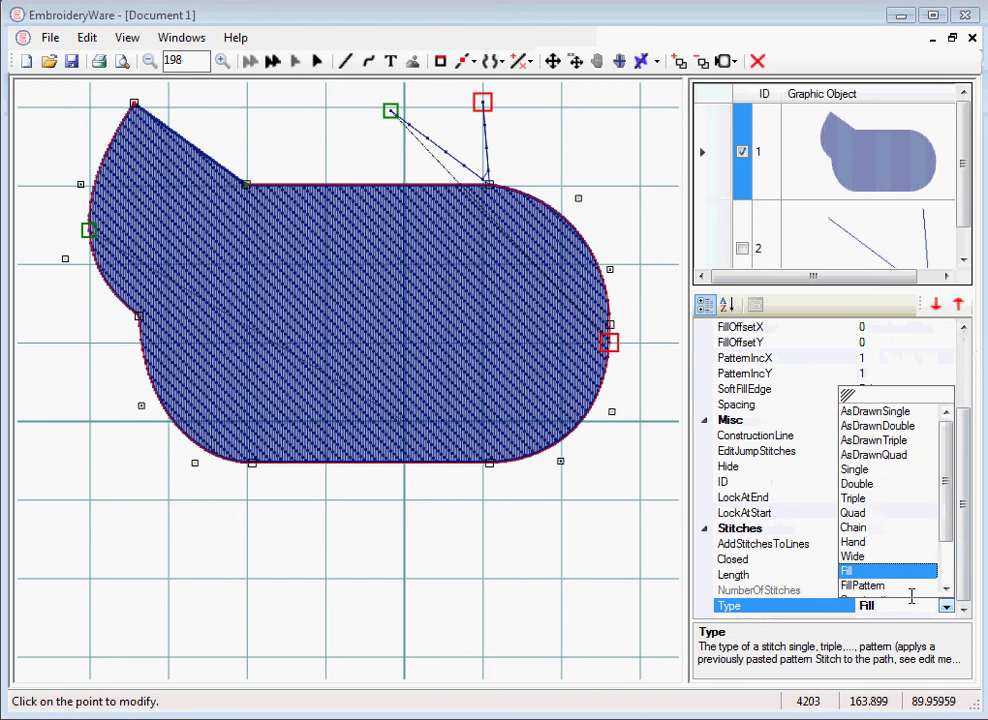
drag(953, 520, 953, 574)
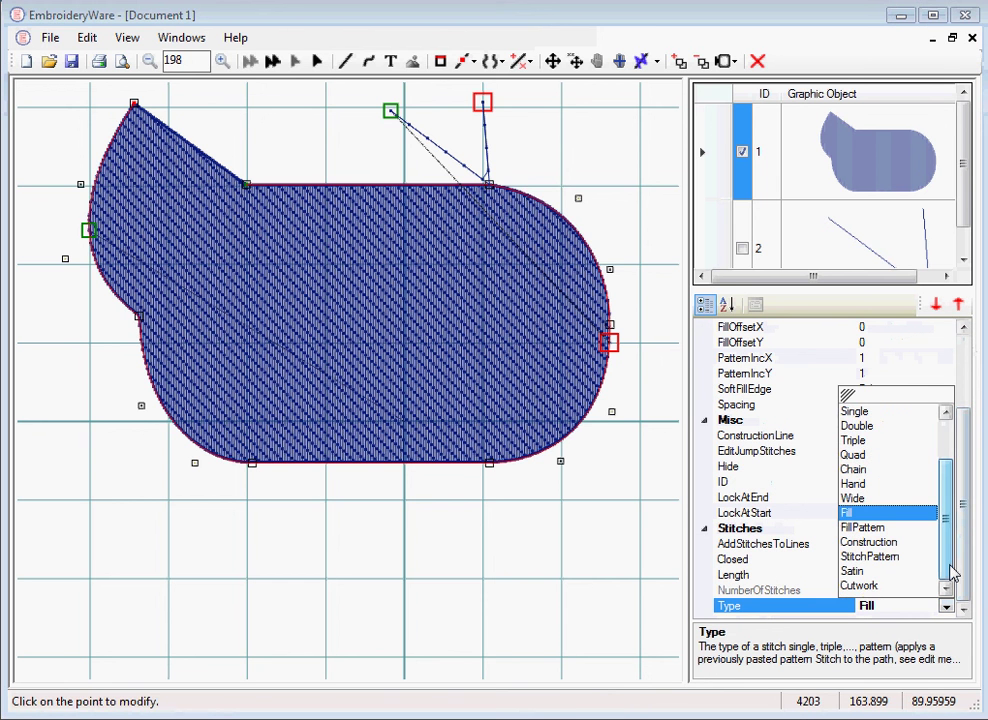
click(865, 572)
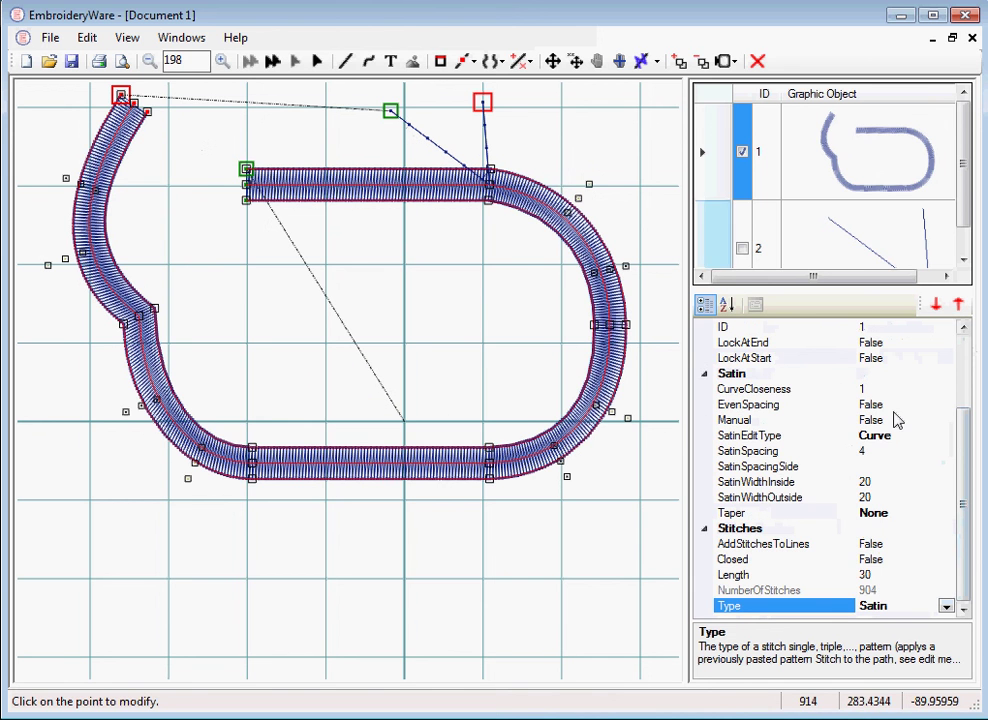
click(966, 405)
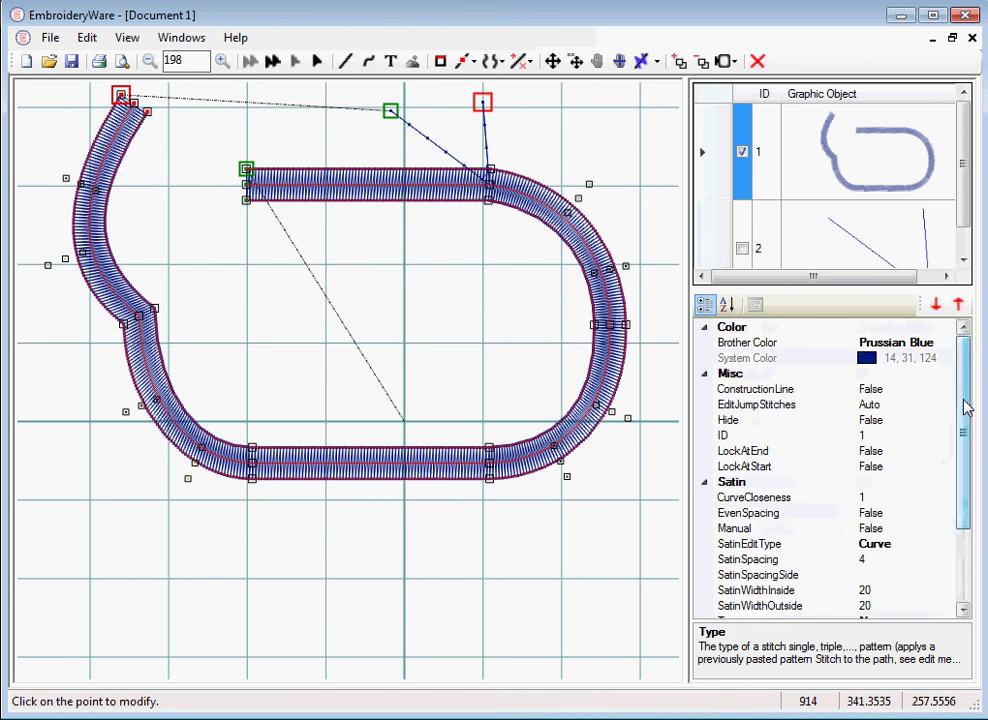
drag(966, 405, 980, 590)
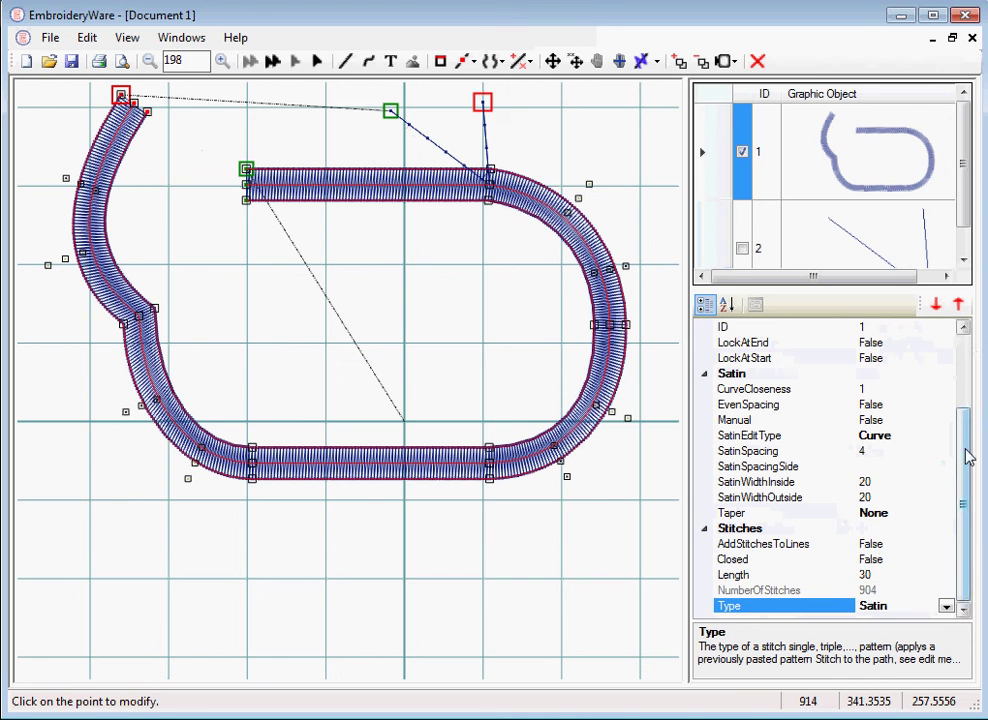
Switch the curve's stitch type to Cutwork, giving a thin orange cut line with 2 cutwork needles.
click(945, 607)
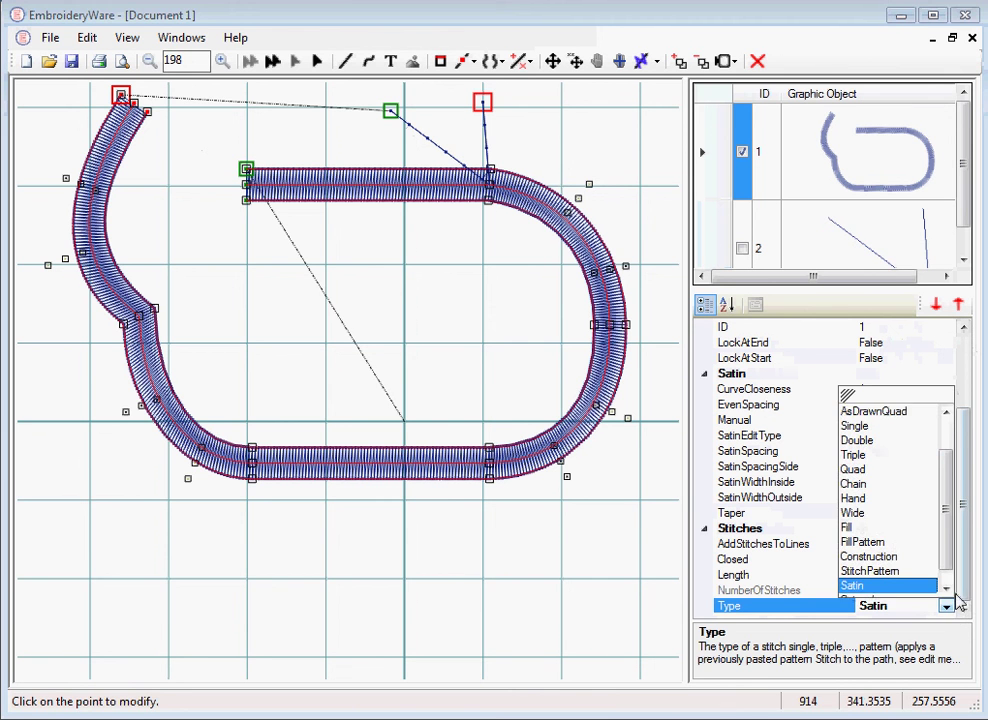
click(945, 589)
click(860, 586)
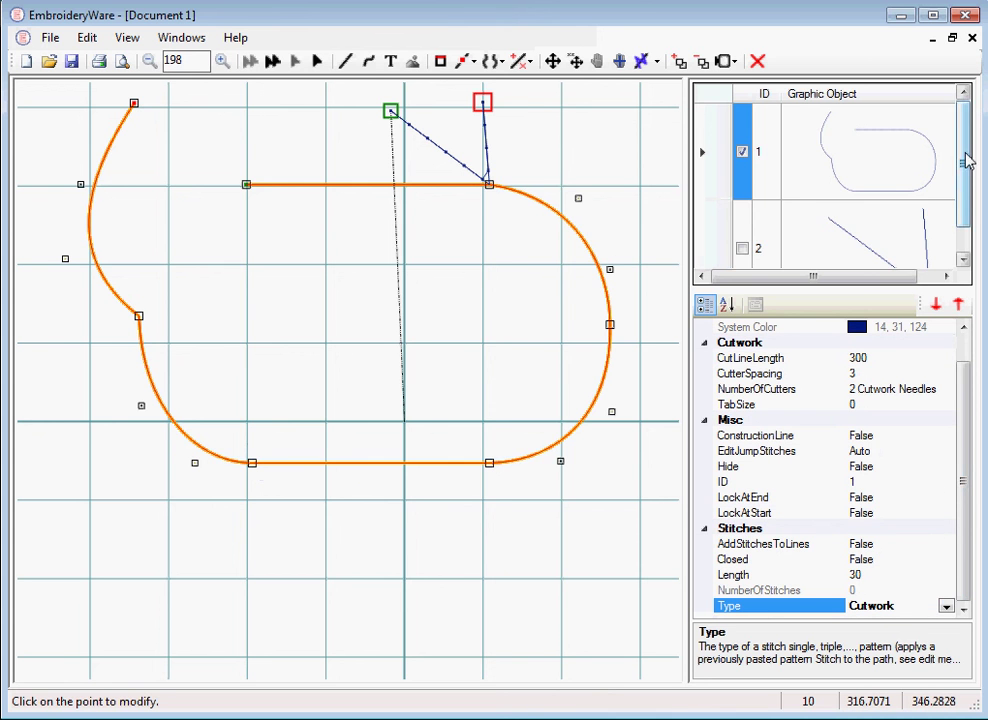
drag(964, 159, 964, 99)
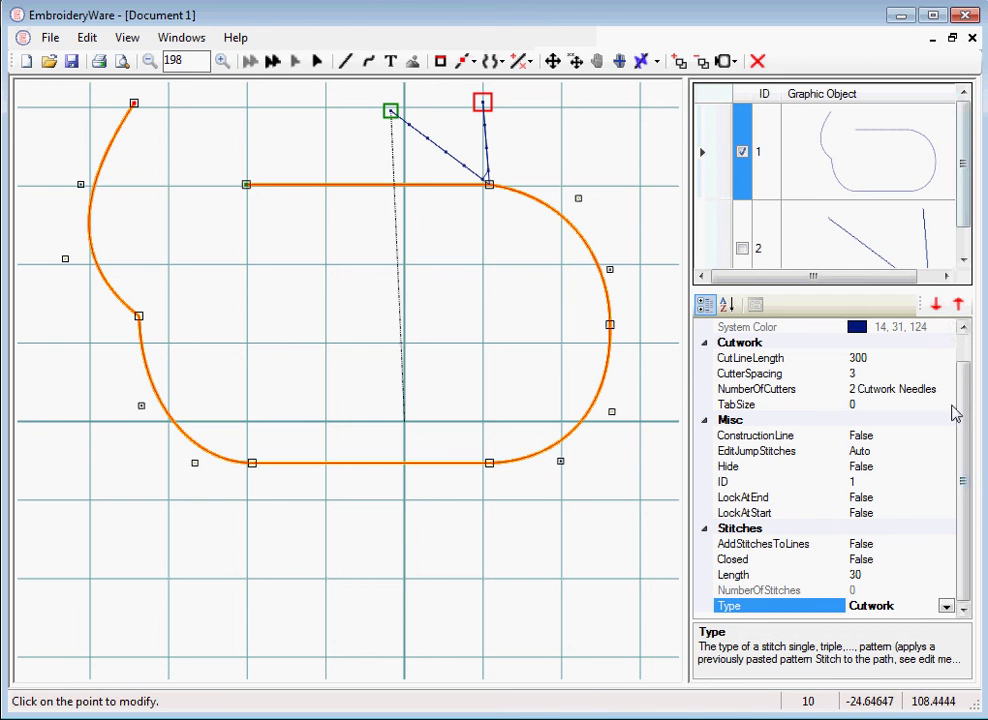
click(890, 389)
Try 4 cutwork needles on the curve, then revert to 2 cutwork needles.
click(948, 390)
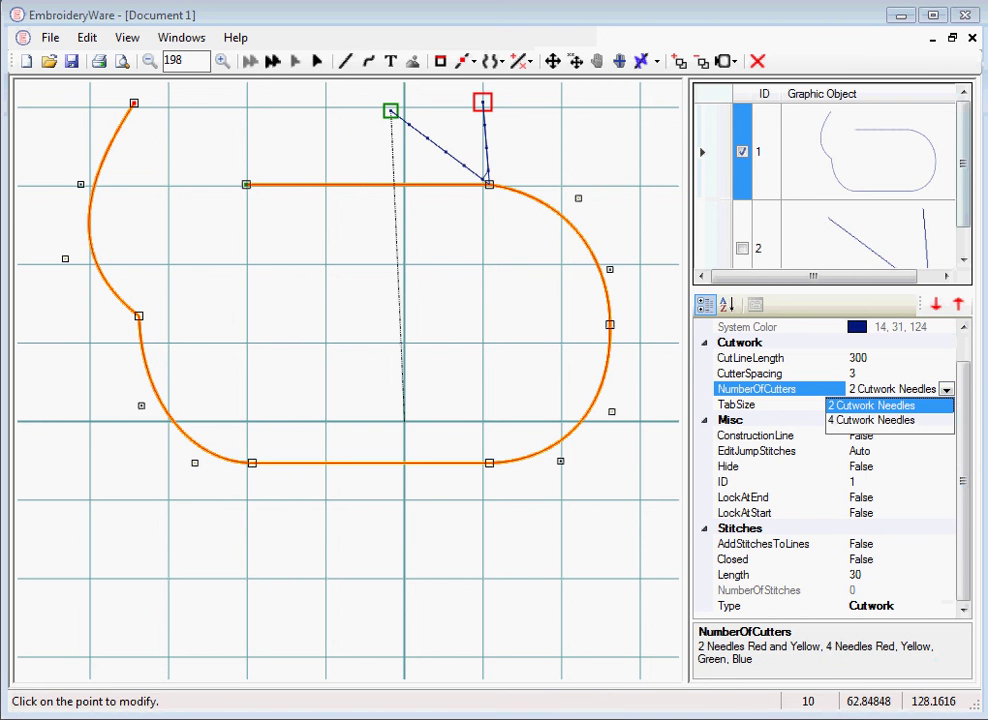
click(836, 420)
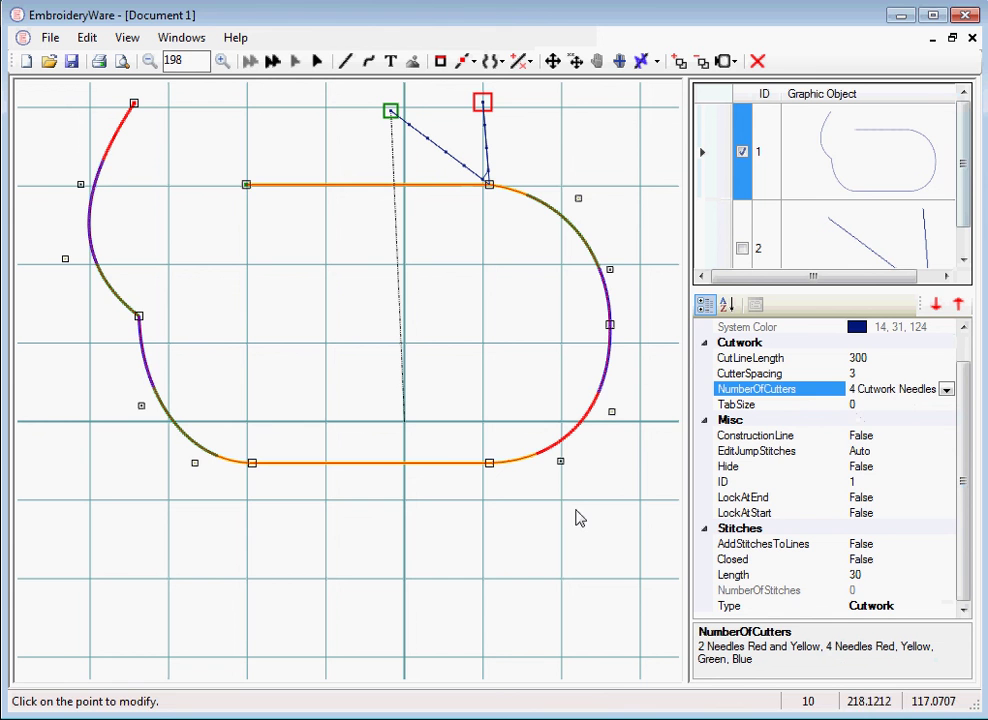
click(946, 390)
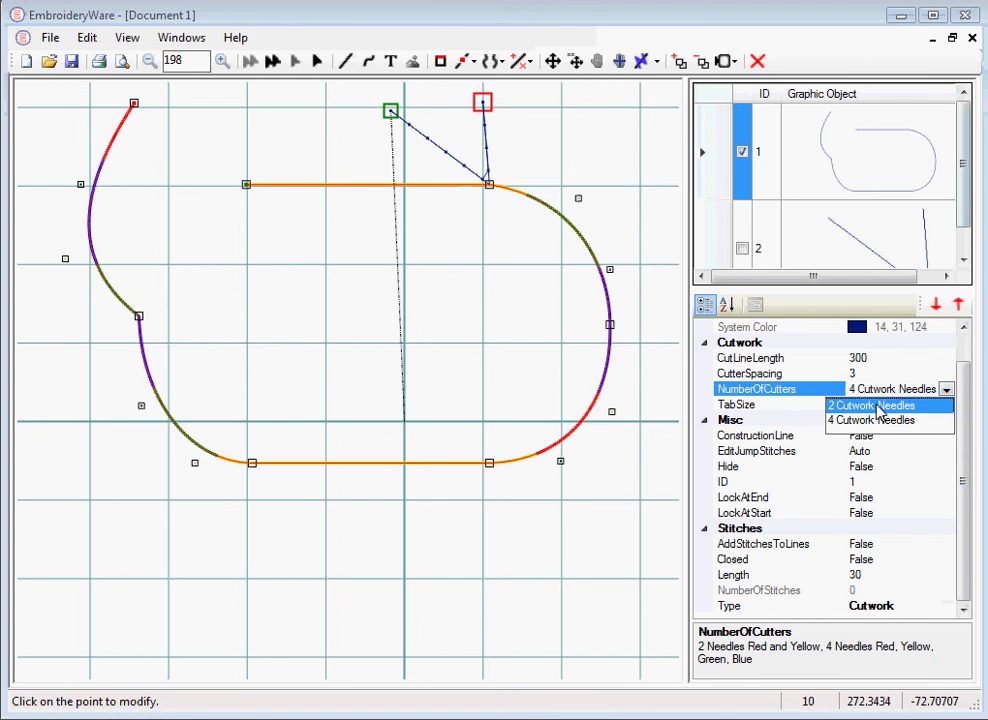
click(834, 406)
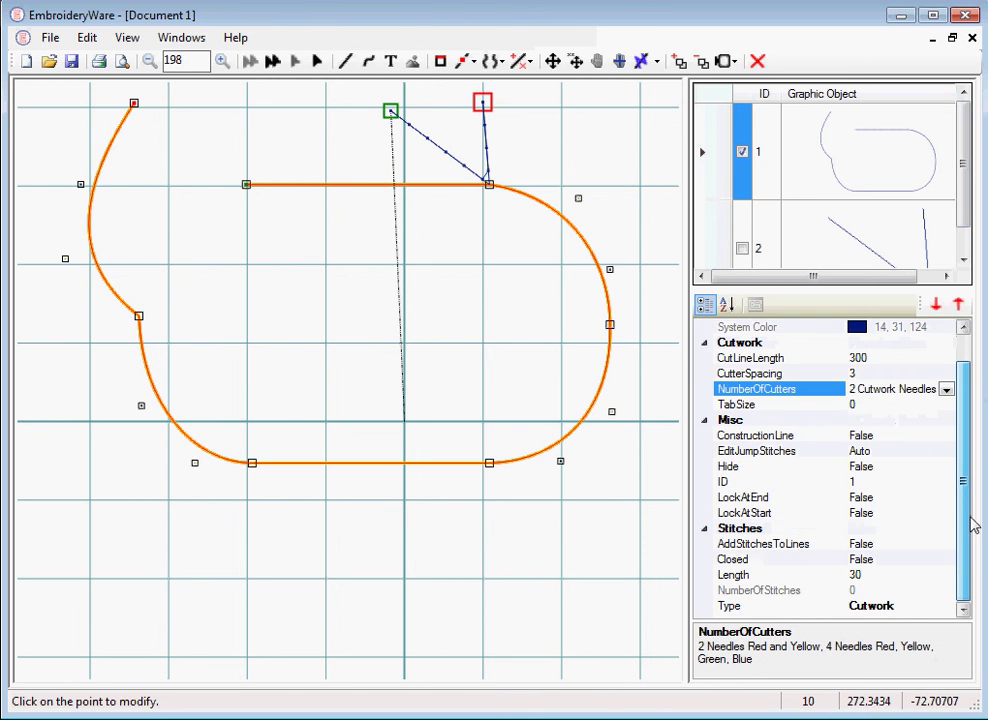
Bring up the stitch Type list and scroll through the available stitch types.
click(908, 607)
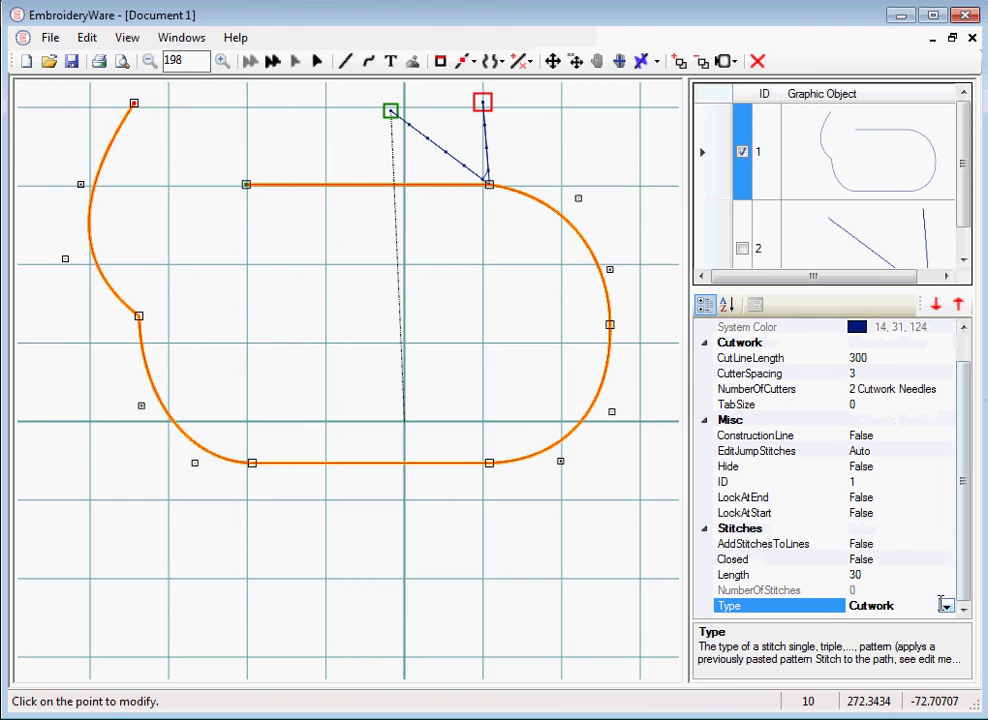
click(946, 604)
click(947, 590)
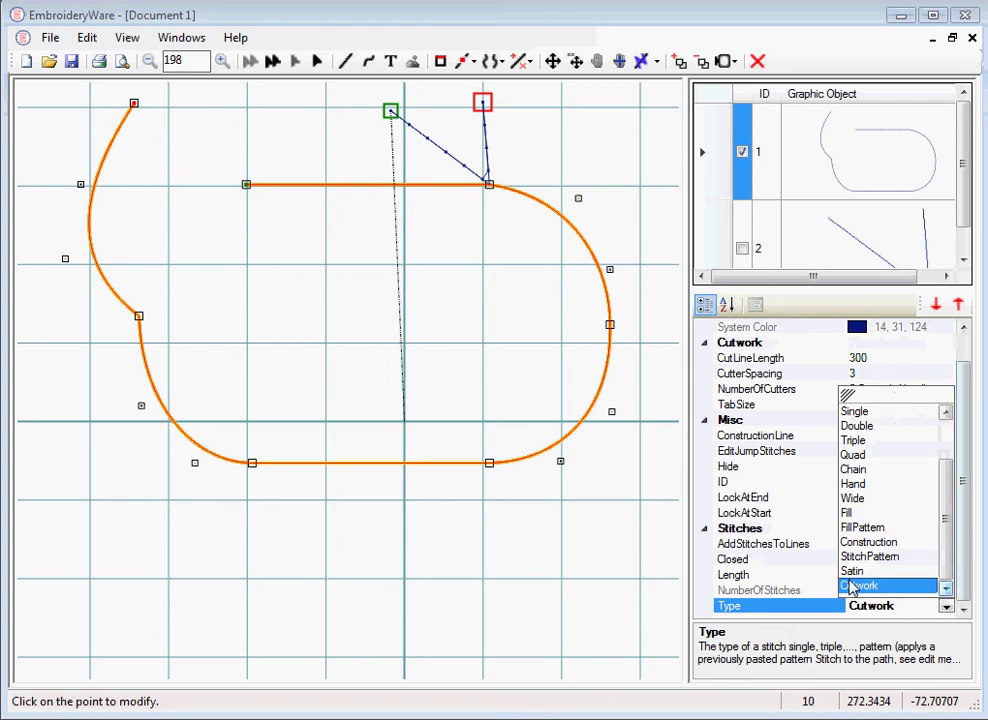
drag(948, 464, 948, 570)
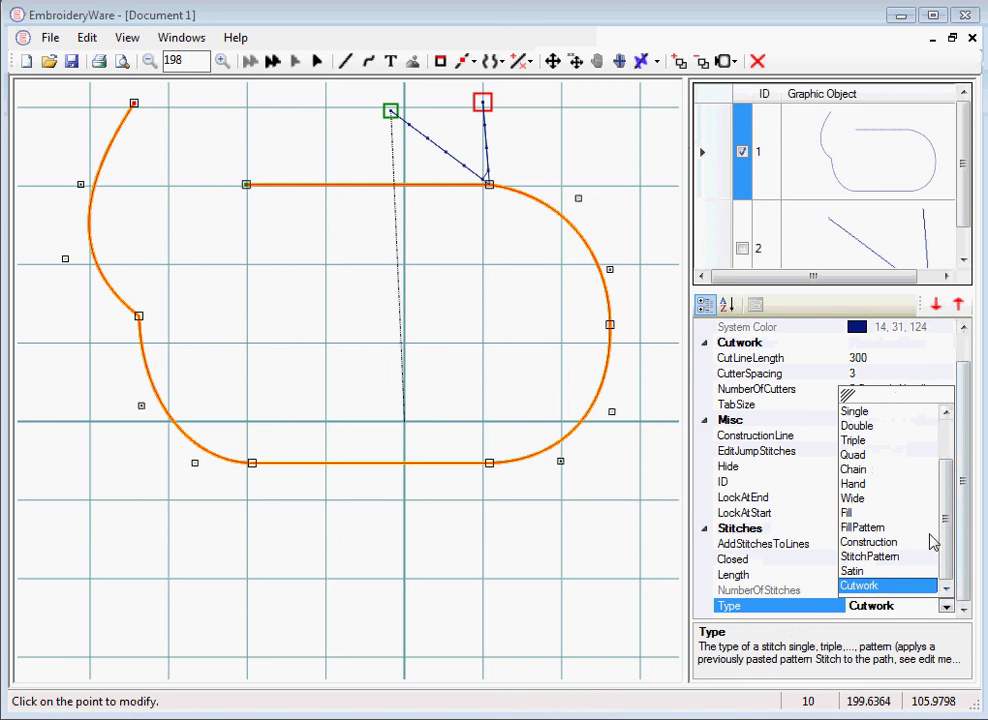
drag(946, 531, 950, 563)
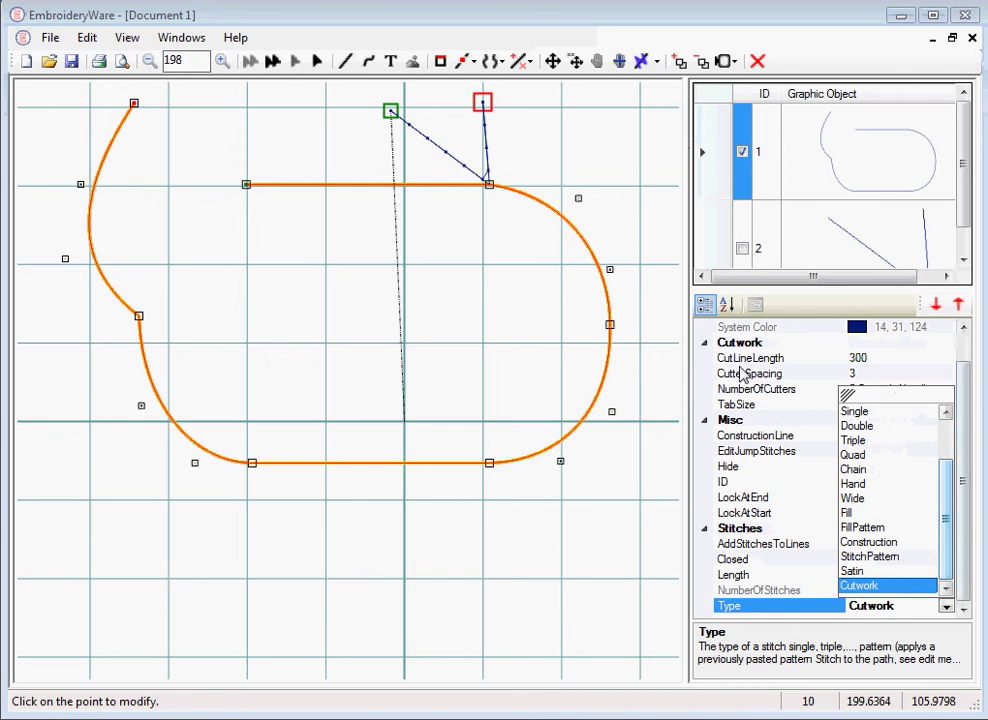